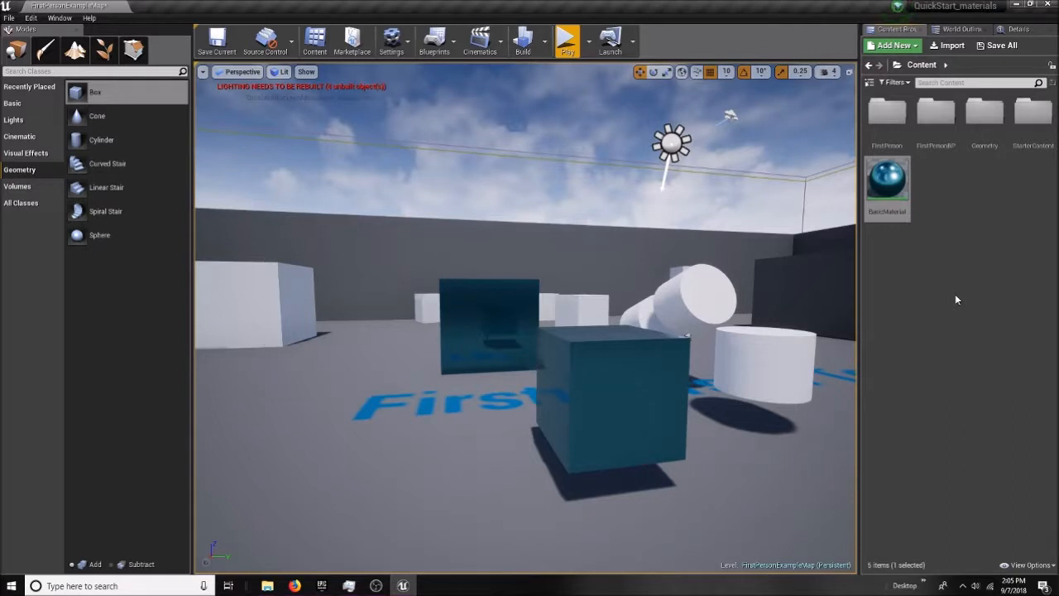
Create a material named texture1_mat in the Content folder and open it for editing
{"action": "right_click", "coordinate": [974, 211]}
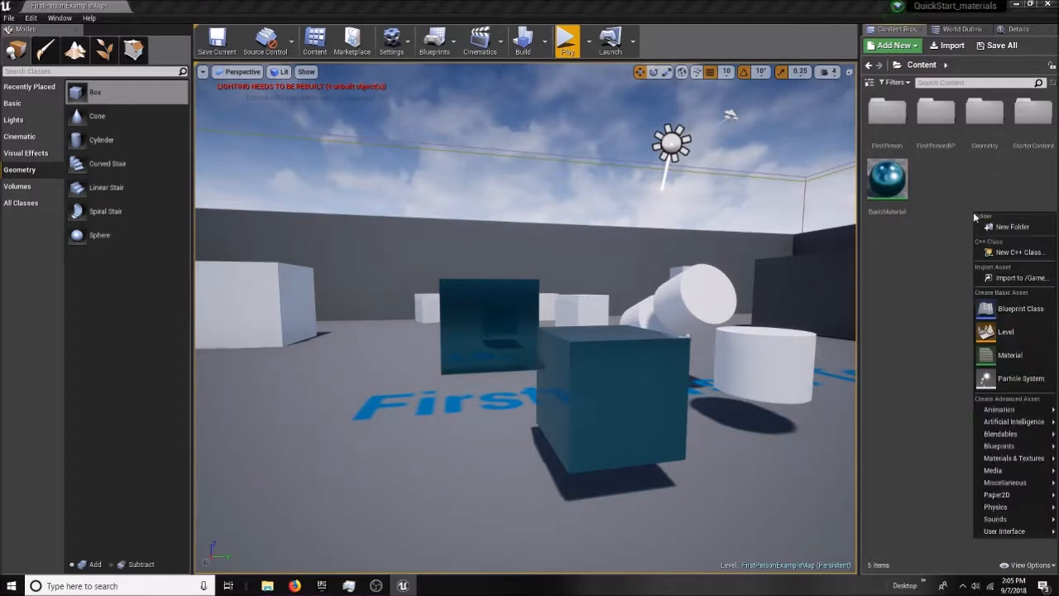
{"action": "left_click", "coordinate": [1010, 355]}
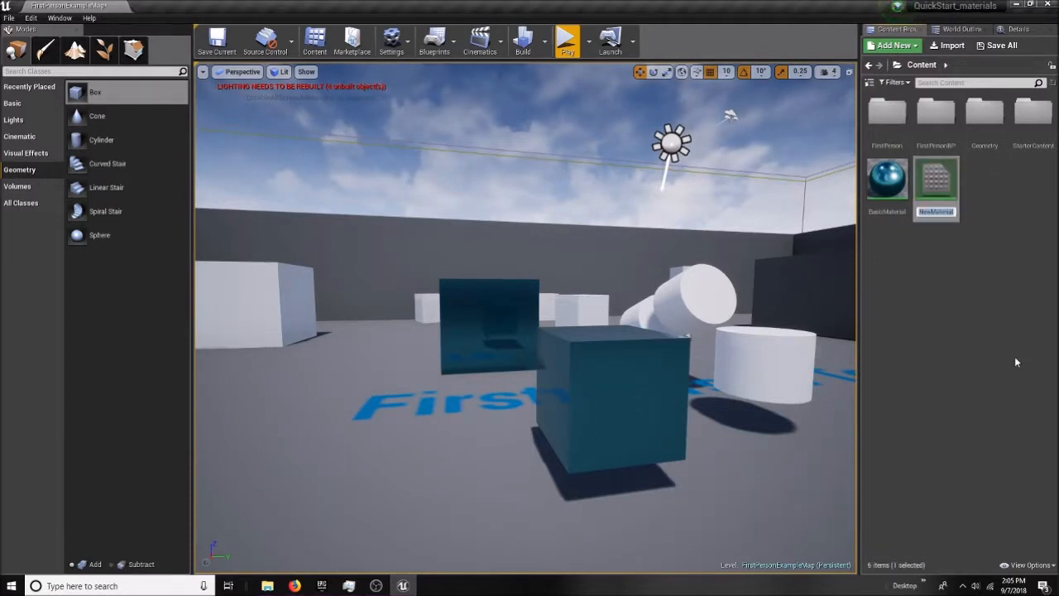
{"action": "type", "text": "M"}
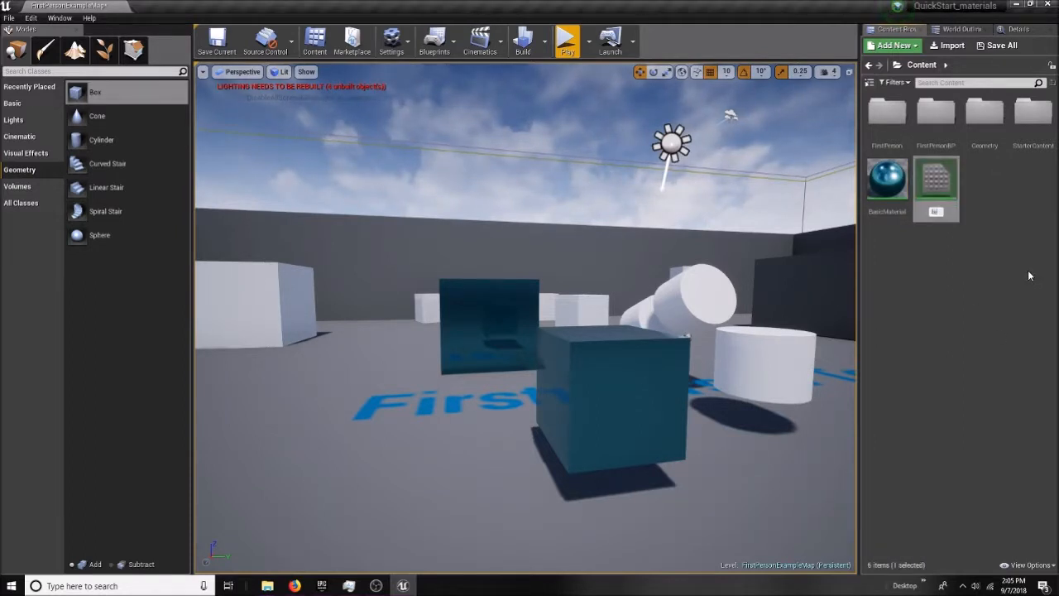
{"action": "type", "text": "exture_mat"}
{"action": "key", "text": "Return"}
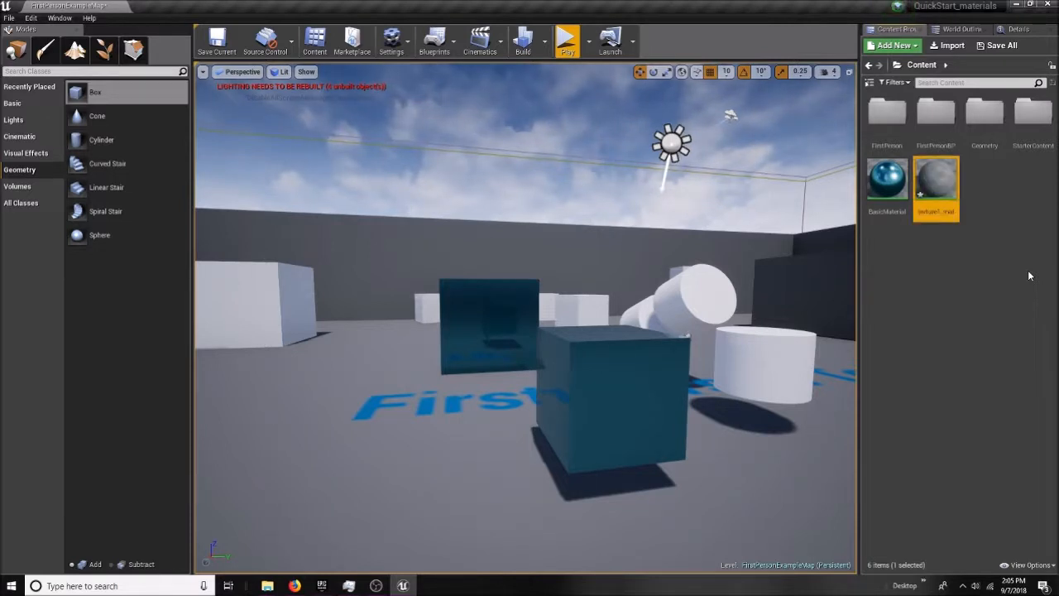
{"action": "double_click", "coordinate": [937, 182]}
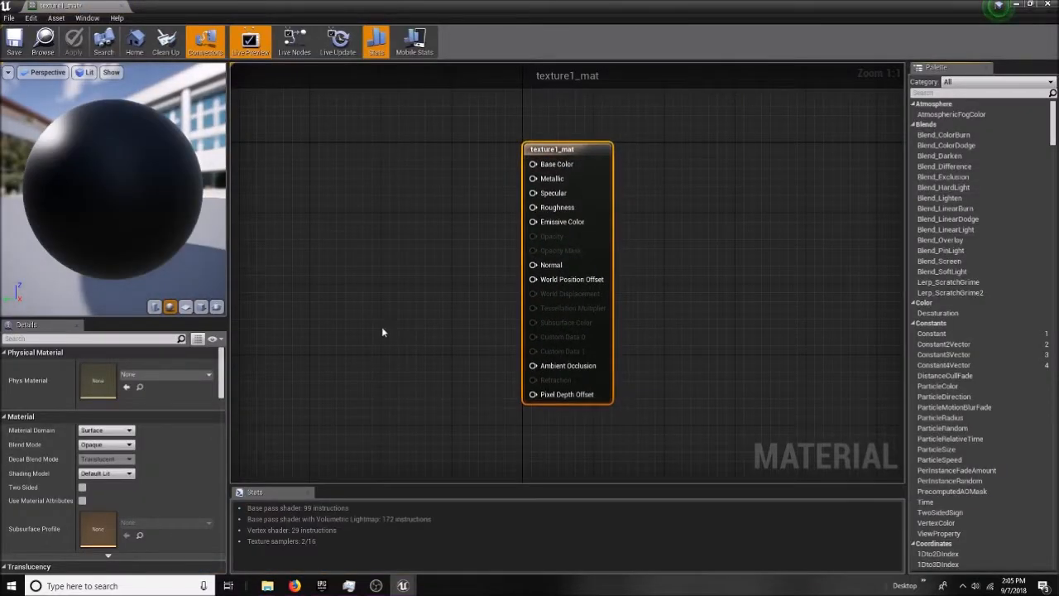
Add a TextureSample node to the material graph and place it to the left of the texture1_mat node
{"action": "right_click_drag", "start_coordinate": [349, 324], "coordinate": [435, 322]}
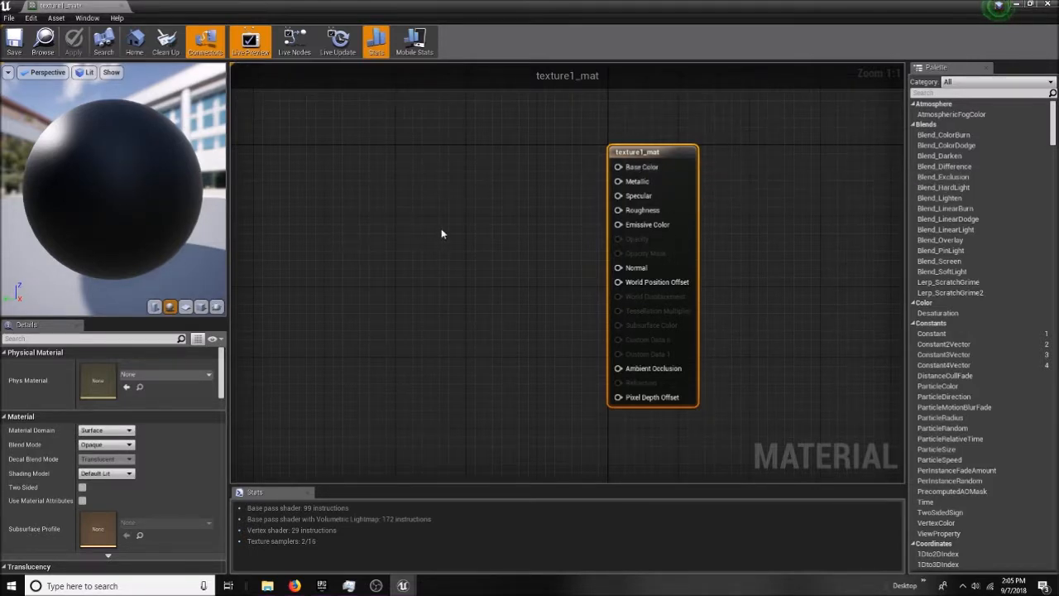
{"action": "right_click", "coordinate": [451, 206]}
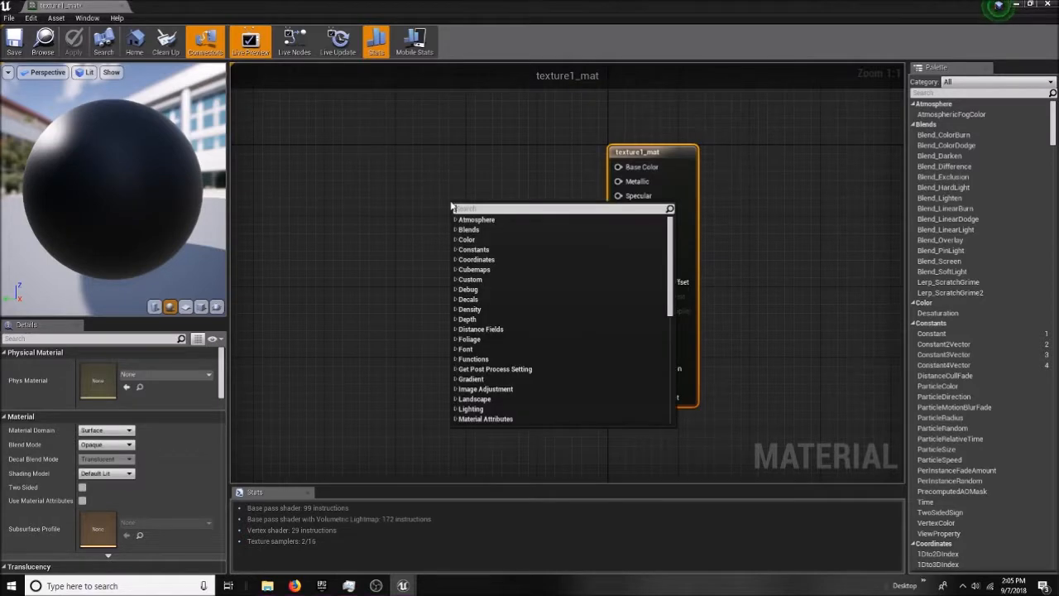
{"action": "type", "text": "texture"}
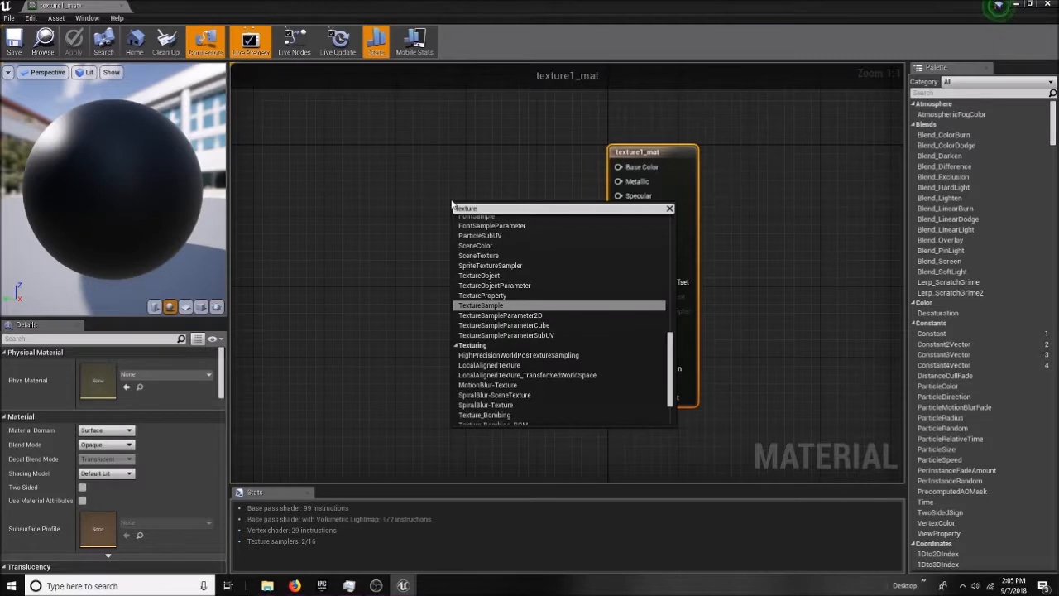
{"action": "left_click", "coordinate": [505, 307]}
{"action": "left_click_drag", "start_coordinate": [478, 210], "coordinate": [431, 145]}
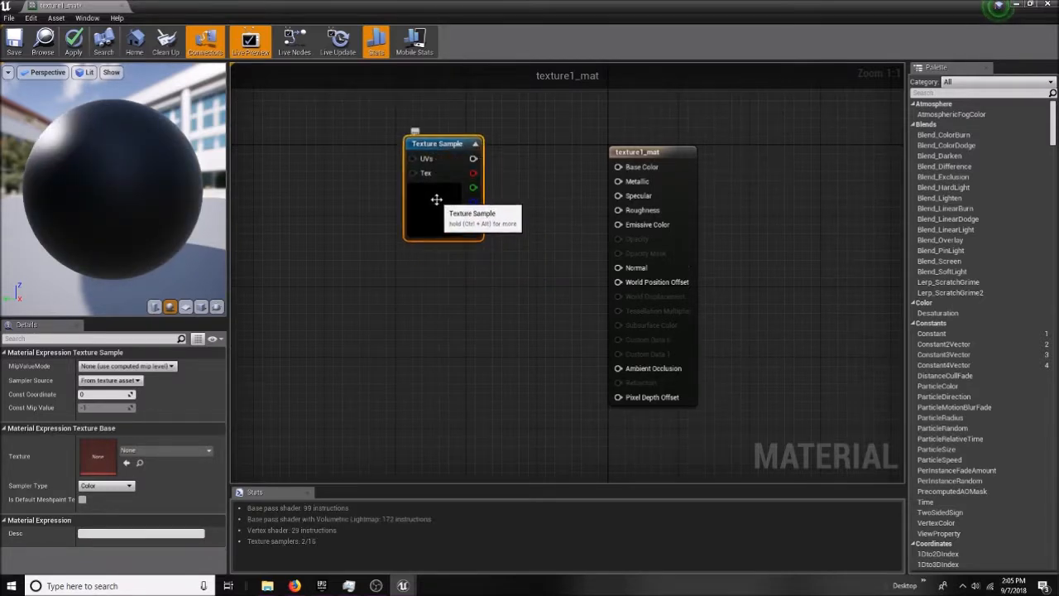
{"action": "left_click", "coordinate": [172, 453]}
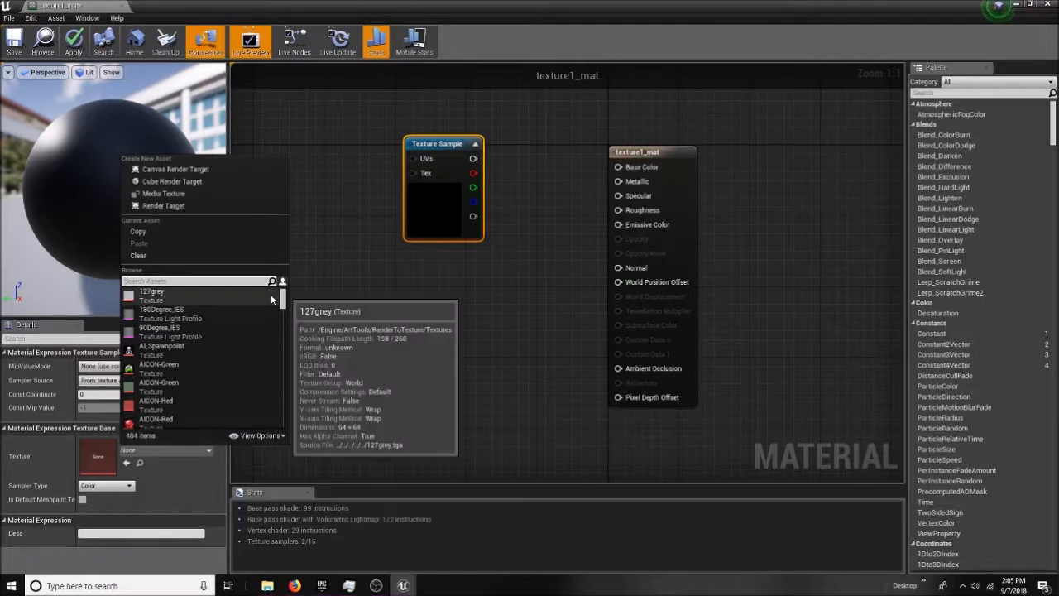
{"action": "left_click_drag", "start_coordinate": [285, 300], "coordinate": [290, 323]}
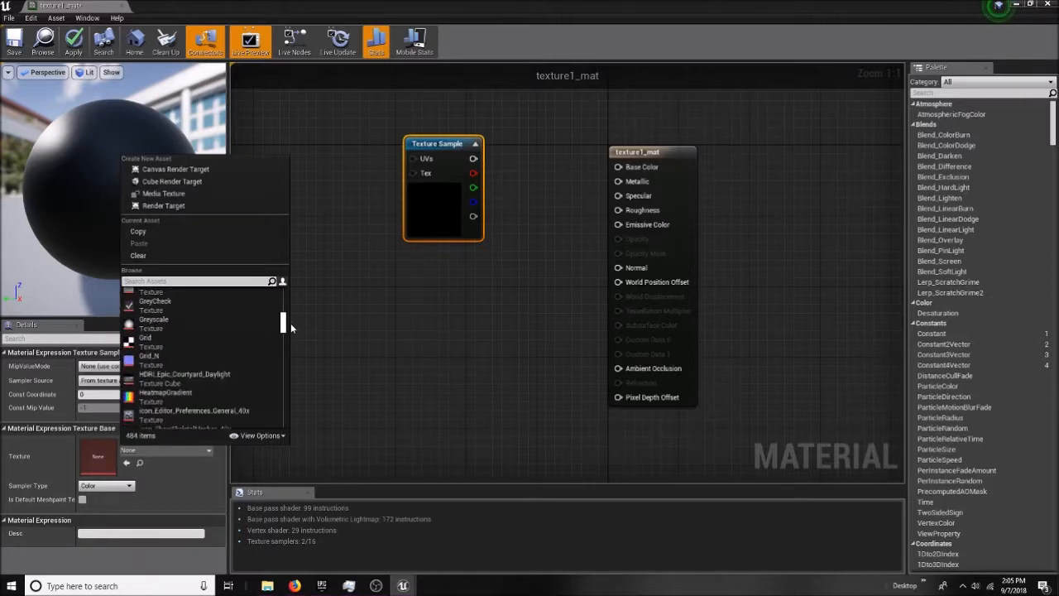
{"action": "left_click", "coordinate": [316, 348]}
Return to the level editor and import UrnLegDots.png from the Textures folder in File Explorer into the Content folder
{"action": "mouse_move", "coordinate": [91, 6]}
{"action": "left_mouse_down"}
{"action": "mouse_move", "coordinate": [125, 46]}
{"action": "mouse_move", "coordinate": [95, 7]}
{"action": "left_mouse_up"}
{"action": "left_click", "coordinate": [95, 7]}
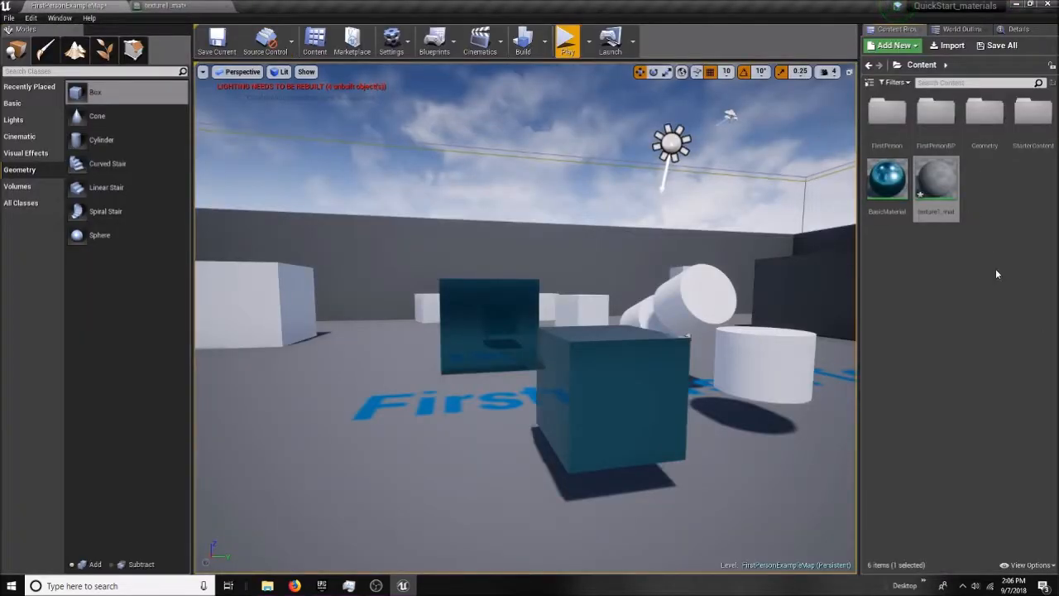
{"action": "mouse_move", "coordinate": [267, 585]}
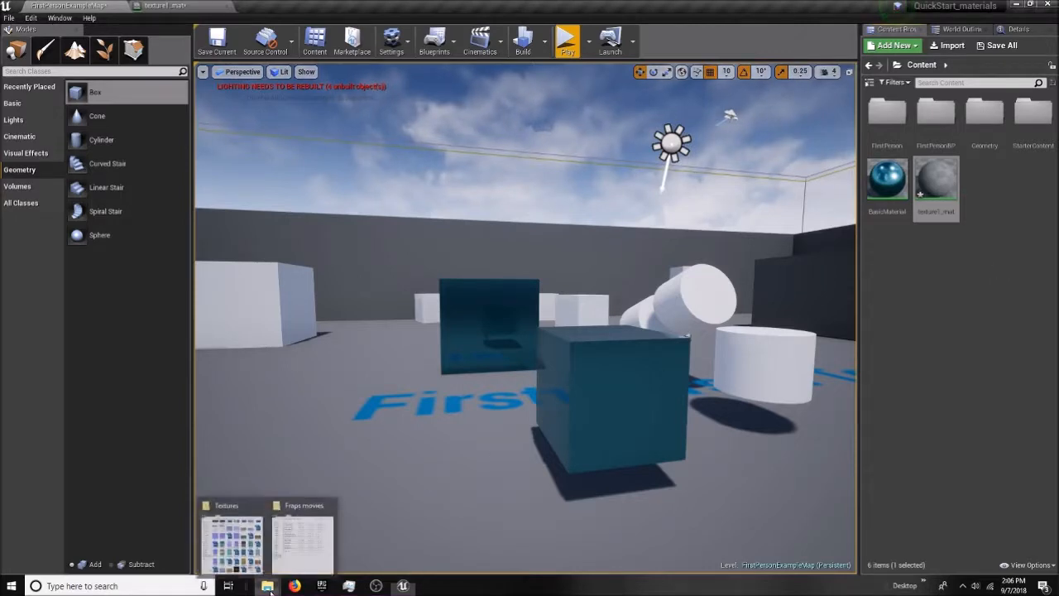
{"action": "left_click", "coordinate": [232, 534]}
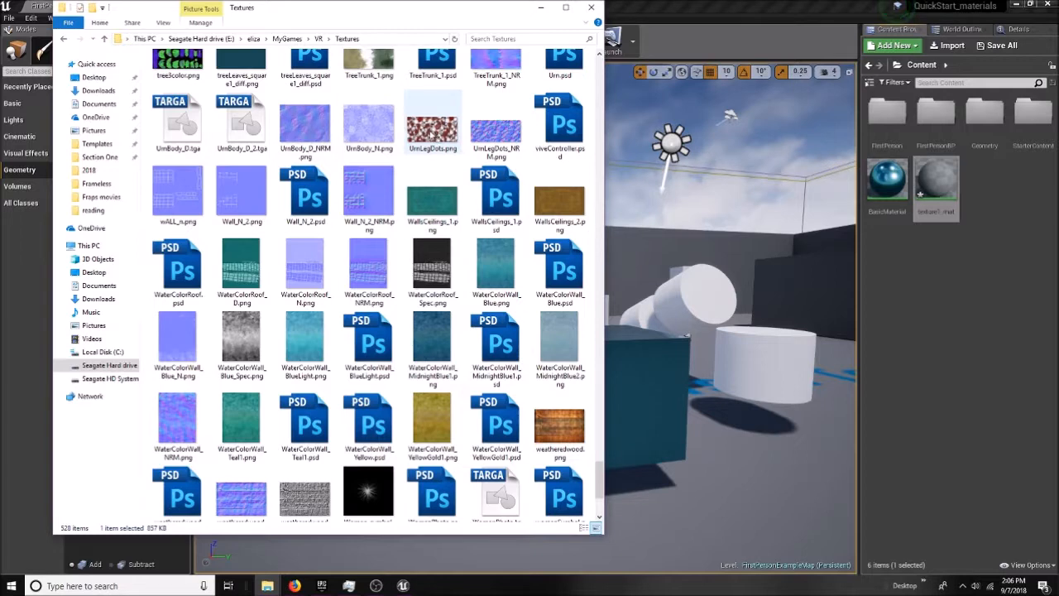
{"action": "mouse_move", "coordinate": [428, 134]}
{"action": "left_click", "coordinate": [430, 129]}
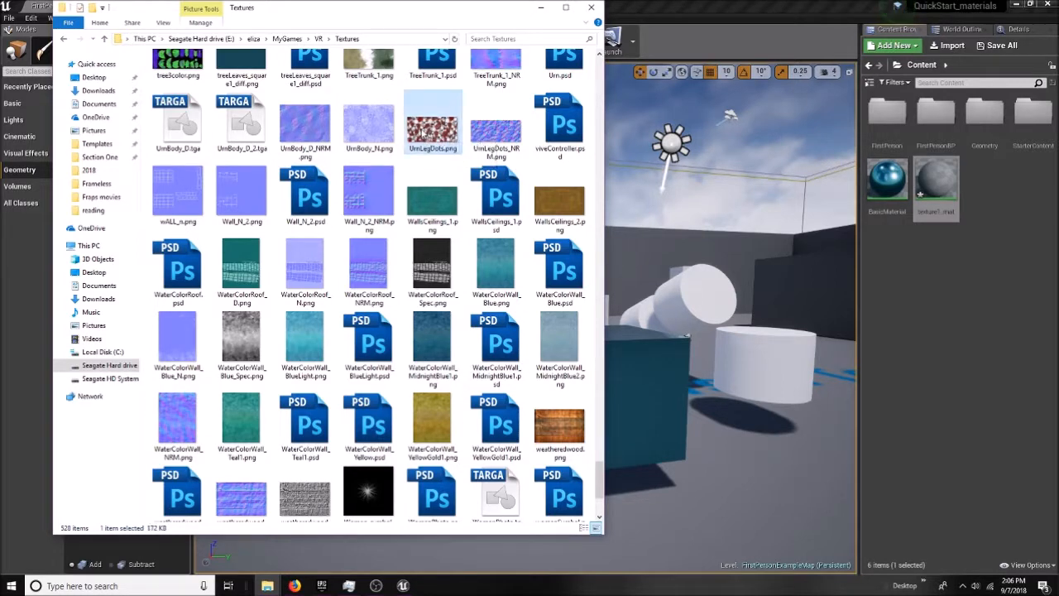
{"action": "left_click_drag", "start_coordinate": [986, 261], "coordinate": [986, 261]}
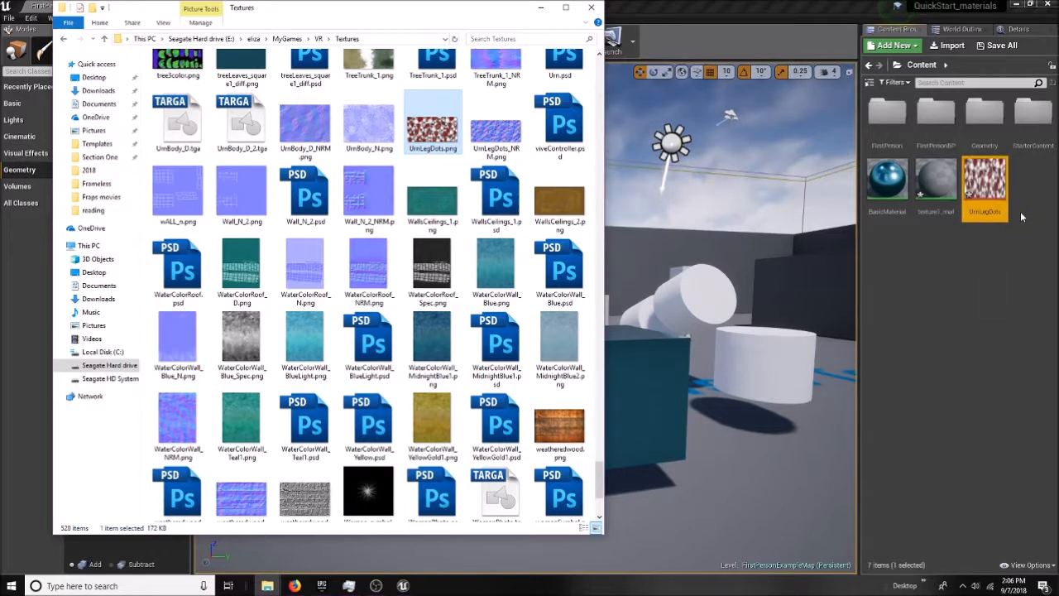
{"action": "left_click", "coordinate": [542, 9]}
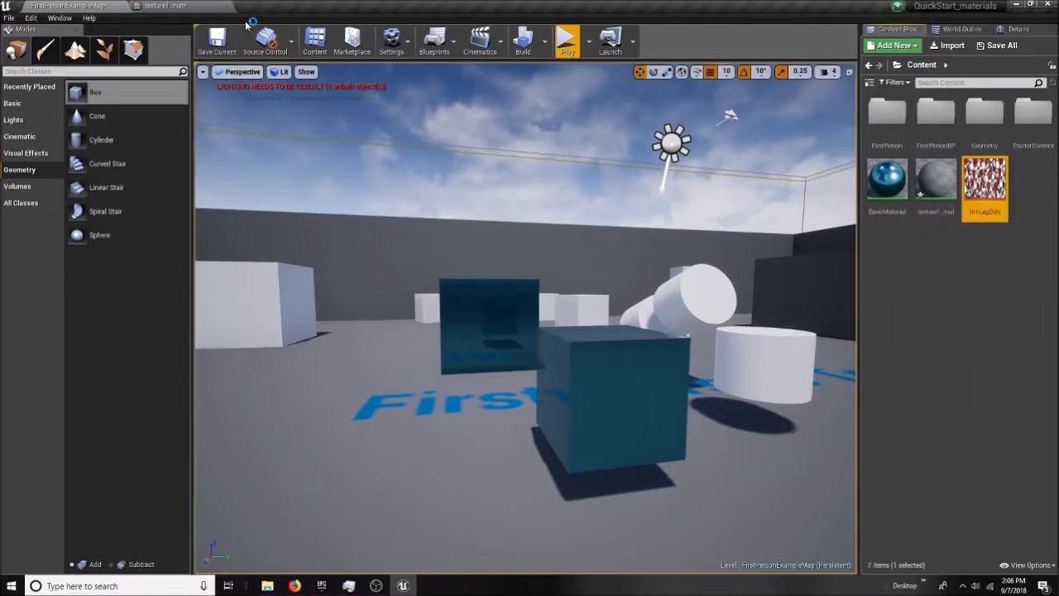
Back in the texture1_mat graph, assign the UrnLegDots texture to the Texture Sample node
{"action": "left_click", "coordinate": [174, 6]}
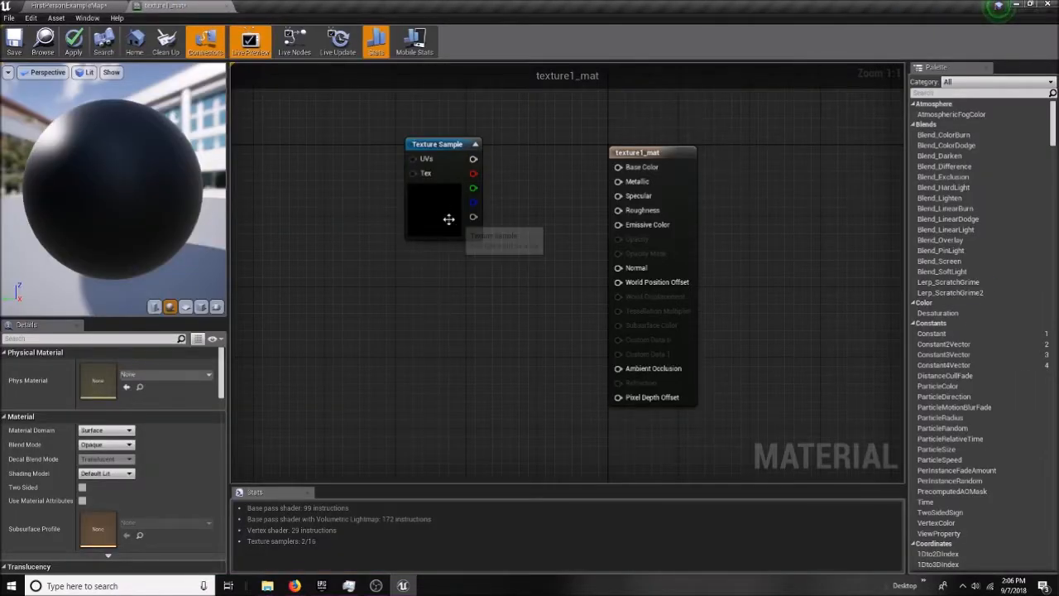
{"action": "left_click", "coordinate": [438, 146]}
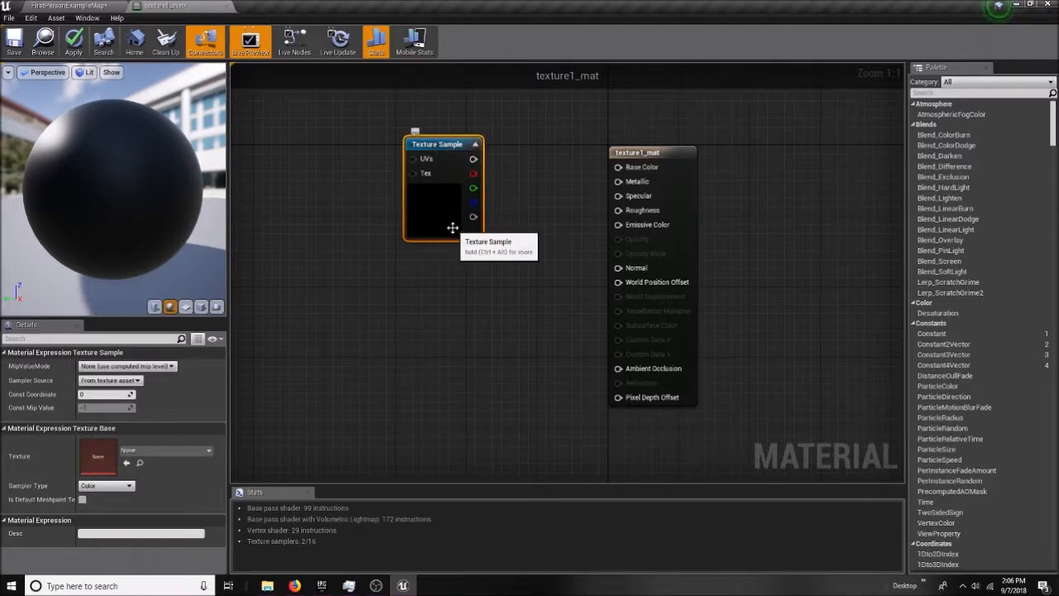
{"action": "left_click", "coordinate": [207, 450]}
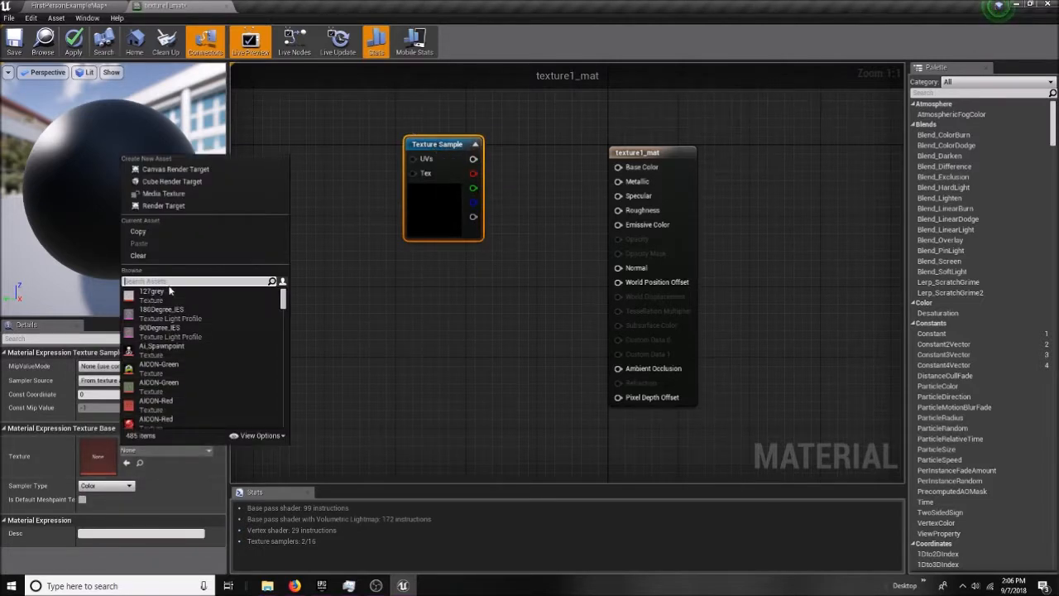
{"action": "type", "text": "um"}
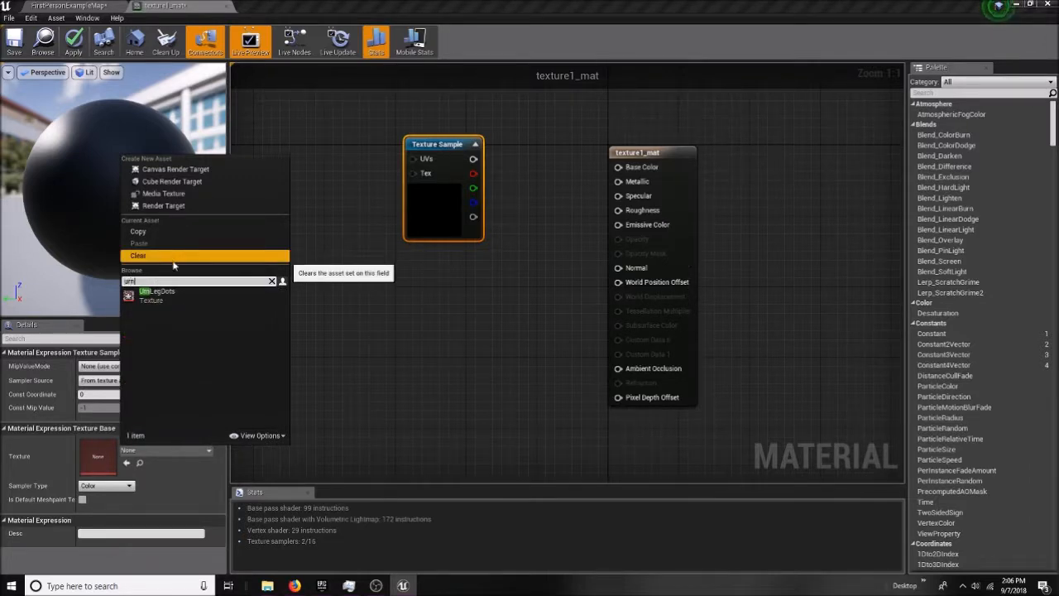
{"action": "left_click", "coordinate": [177, 296]}
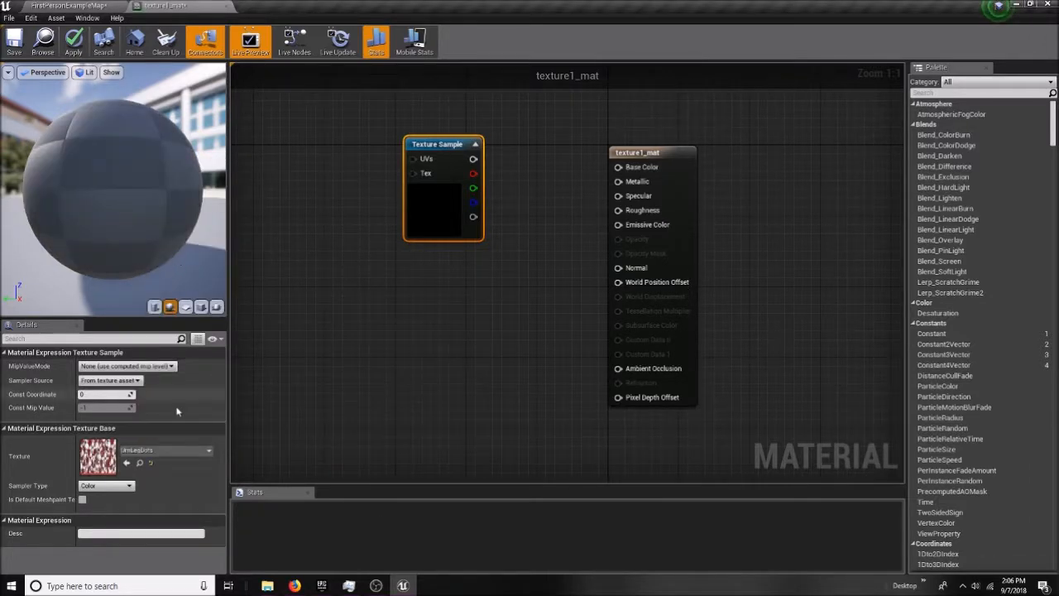
Connect the Texture Sample's combined colour output to Base Color and inspect the texture on the preview sphere
{"action": "left_click_drag", "start_coordinate": [473, 158], "coordinate": [619, 167]}
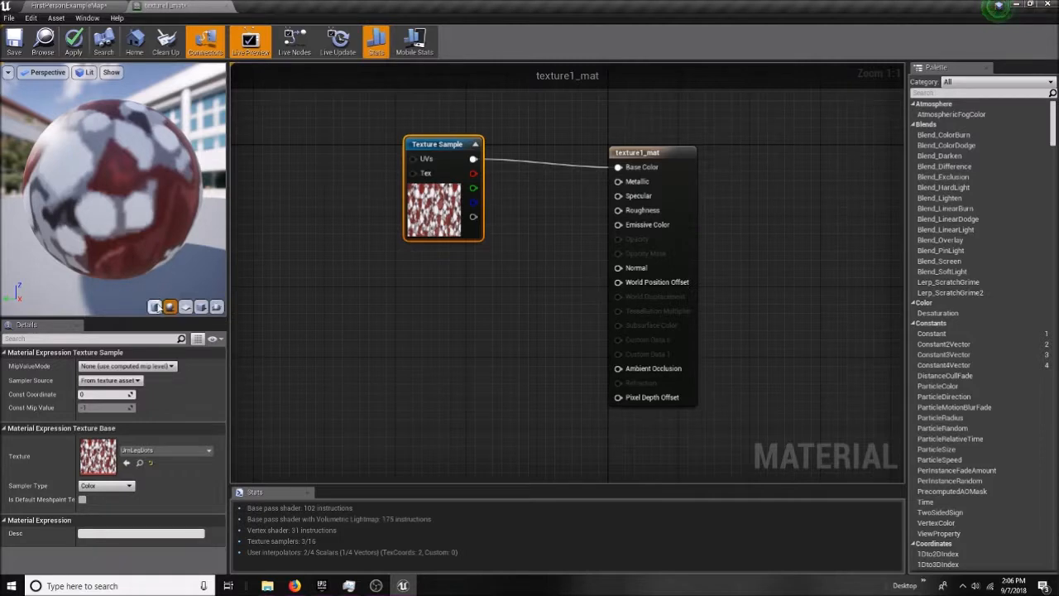
{"action": "scroll", "coordinate": [77, 182], "scroll_direction": "up", "scroll_amount": 5}
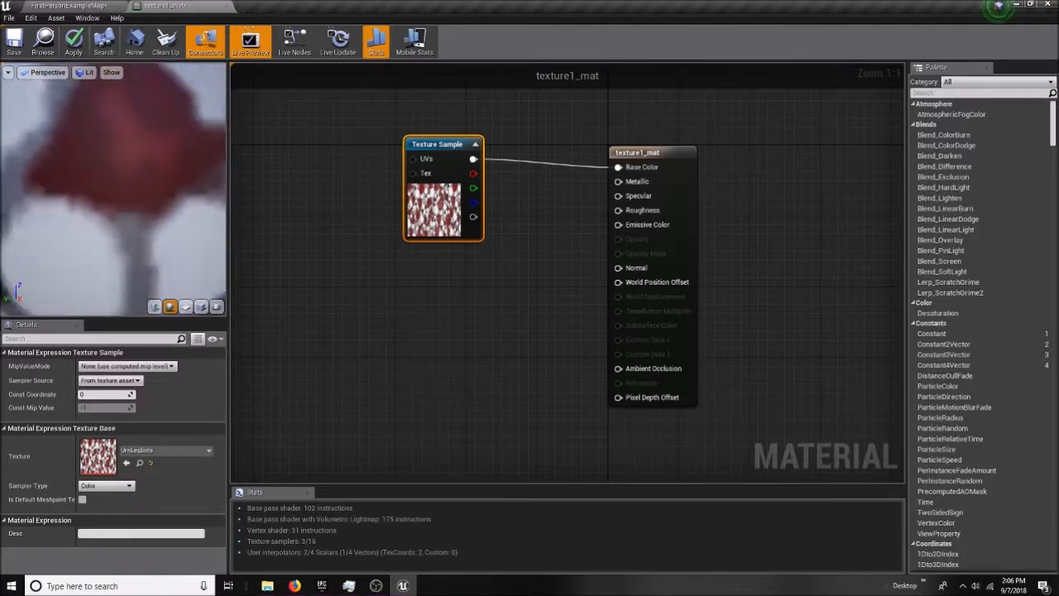
{"action": "scroll", "coordinate": [77, 182], "scroll_direction": "down", "scroll_amount": 4}
{"action": "left_click_drag", "start_coordinate": [71, 178], "coordinate": [200, 197]}
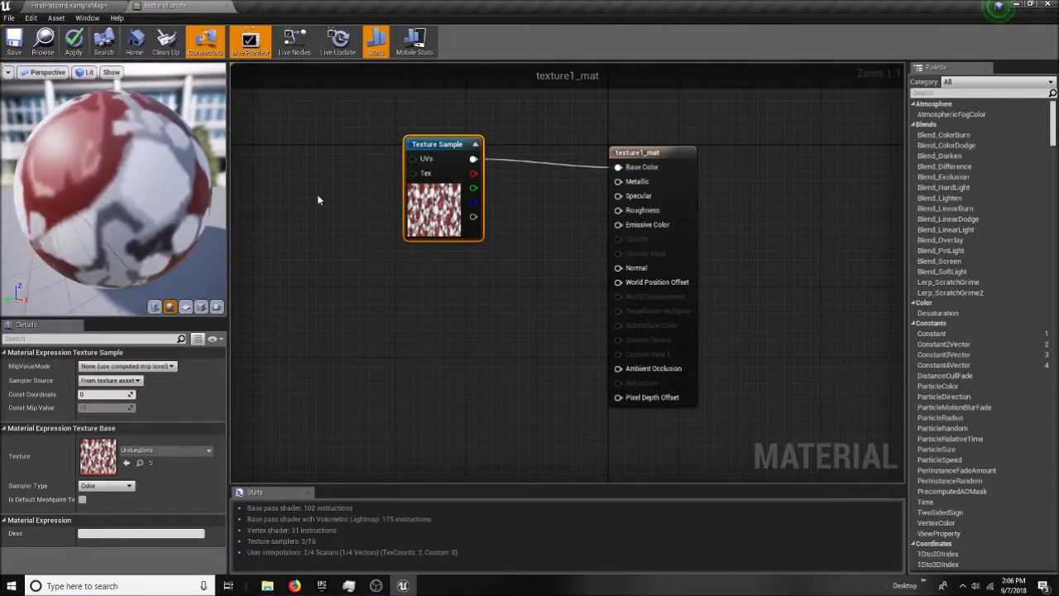
Add a Constant node connected to Roughness and set its value to about 0.1143
{"action": "left_click_drag", "start_coordinate": [932, 334], "coordinate": [618, 212]}
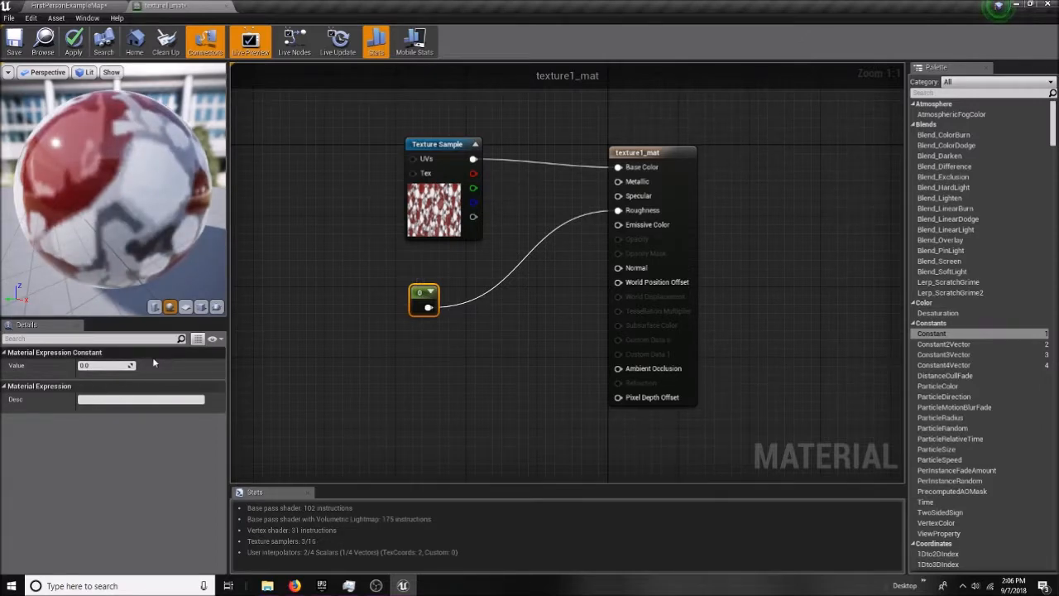
{"action": "left_click_drag", "start_coordinate": [102, 365], "coordinate": [108, 366]}
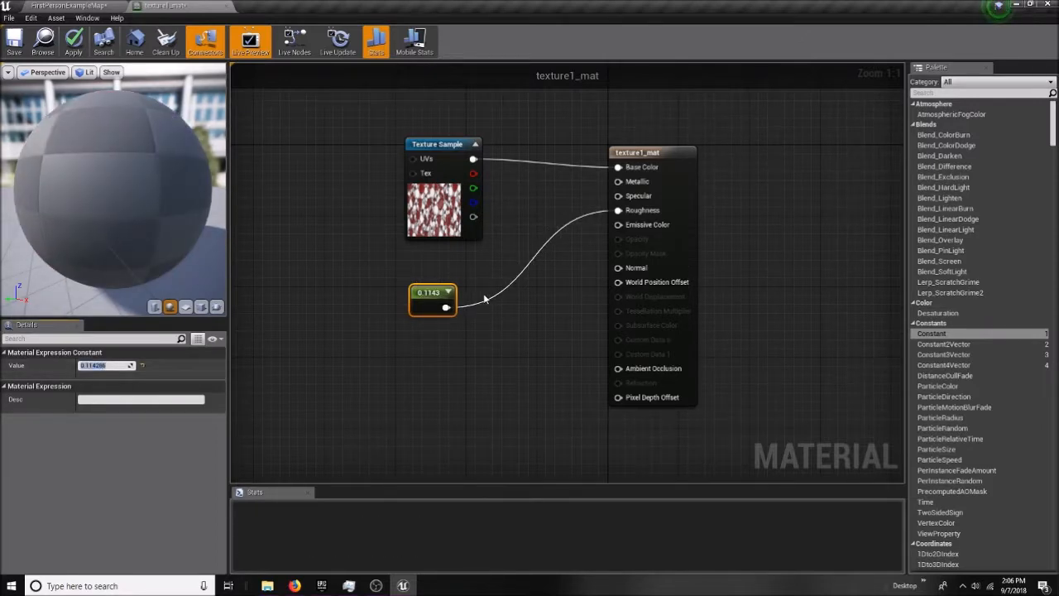
{"action": "left_click", "coordinate": [581, 338]}
Add a second Constant node connected to Metallic and set its value to 1
{"action": "left_click_drag", "start_coordinate": [932, 333], "coordinate": [618, 181]}
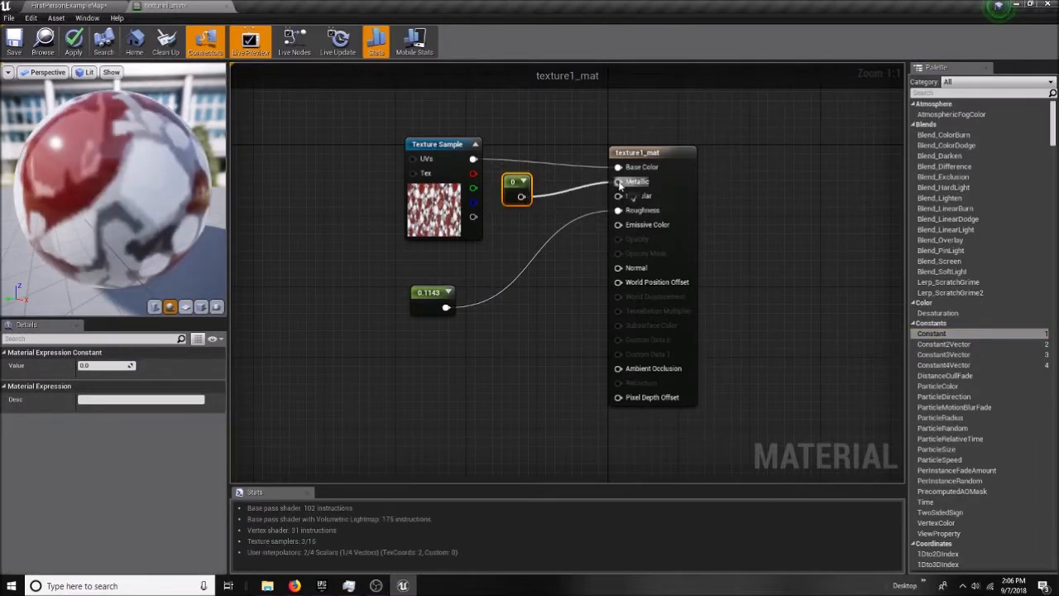
{"action": "left_click", "coordinate": [94, 365]}
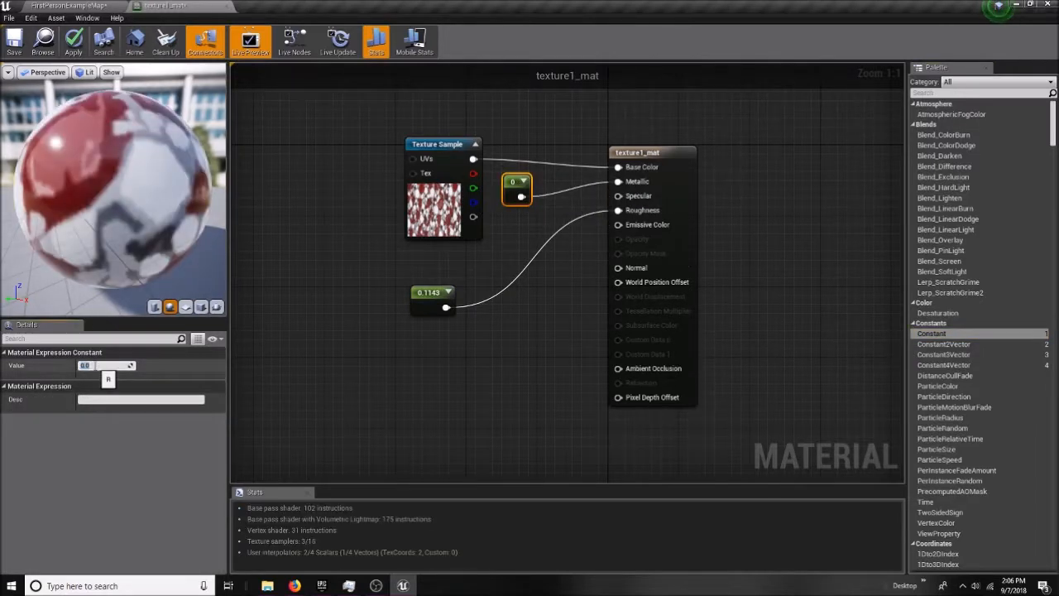
{"action": "type", "text": "1"}
{"action": "key", "text": "Return"}
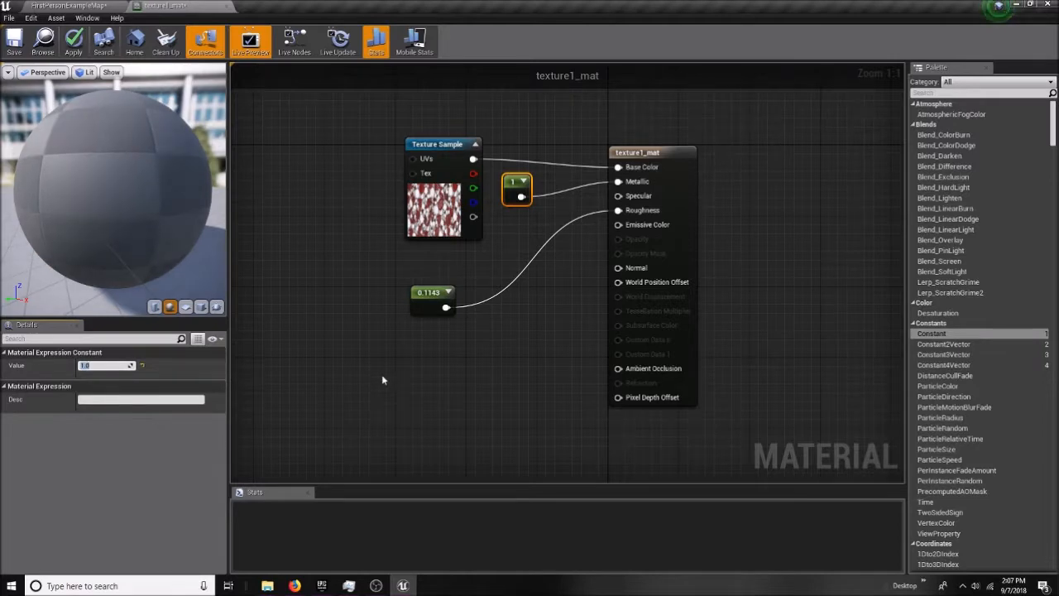
Apply and save the changes to texture1_mat and return to the FirstPersonExampleMap level
{"action": "left_click", "coordinate": [73, 43]}
{"action": "left_click", "coordinate": [13, 44]}
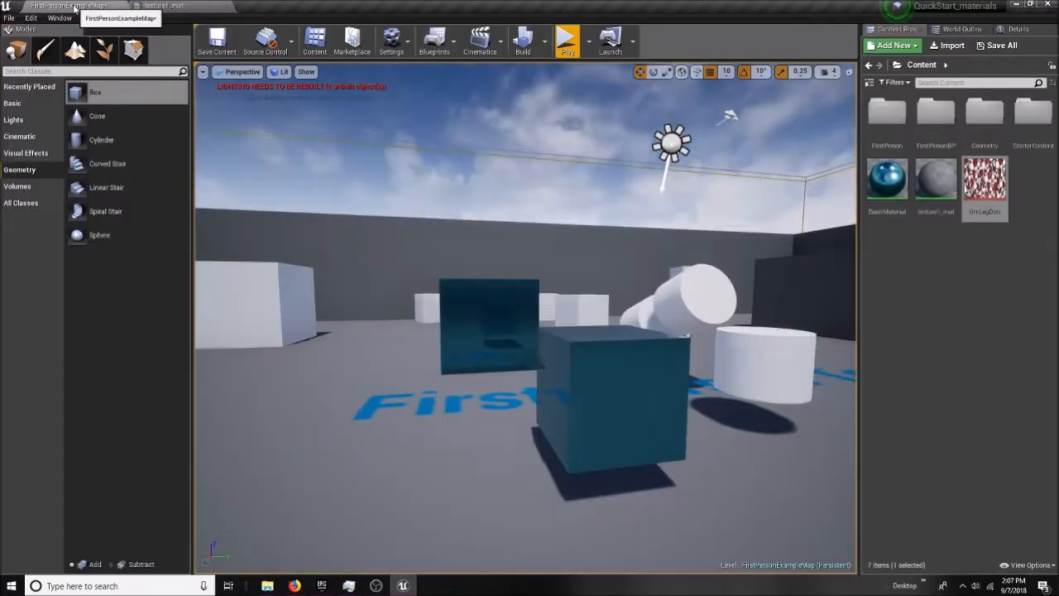
{"action": "left_click", "coordinate": [74, 6]}
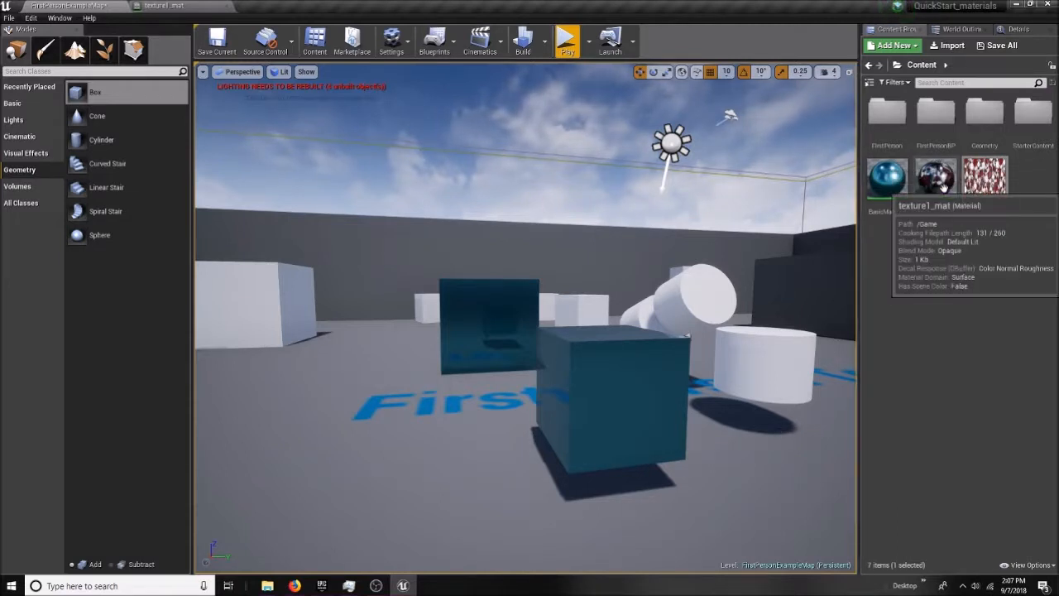
Assign texture1_mat to the front teal box in the level and view the textured box from above
{"action": "left_click_drag", "start_coordinate": [938, 178], "coordinate": [612, 389]}
{"action": "right_click_drag", "start_coordinate": [482, 454], "coordinate": [509, 443]}
{"action": "left_click_drag", "start_coordinate": [473, 431], "coordinate": [502, 344]}
{"action": "right_click_drag", "start_coordinate": [473, 432], "coordinate": [527, 466]}
{"action": "scroll", "coordinate": [528, 466], "scroll_direction": "down", "scroll_amount": 5}
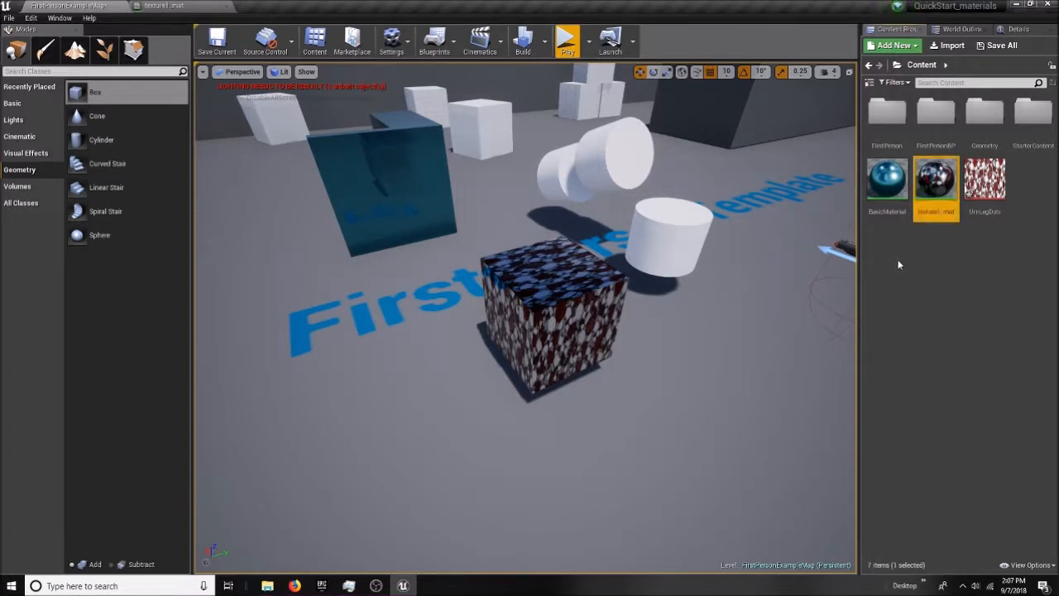
Create another material in the Content folder named textureTransparent_mat
{"action": "right_click", "coordinate": [898, 258]}
{"action": "left_click", "coordinate": [950, 393]}
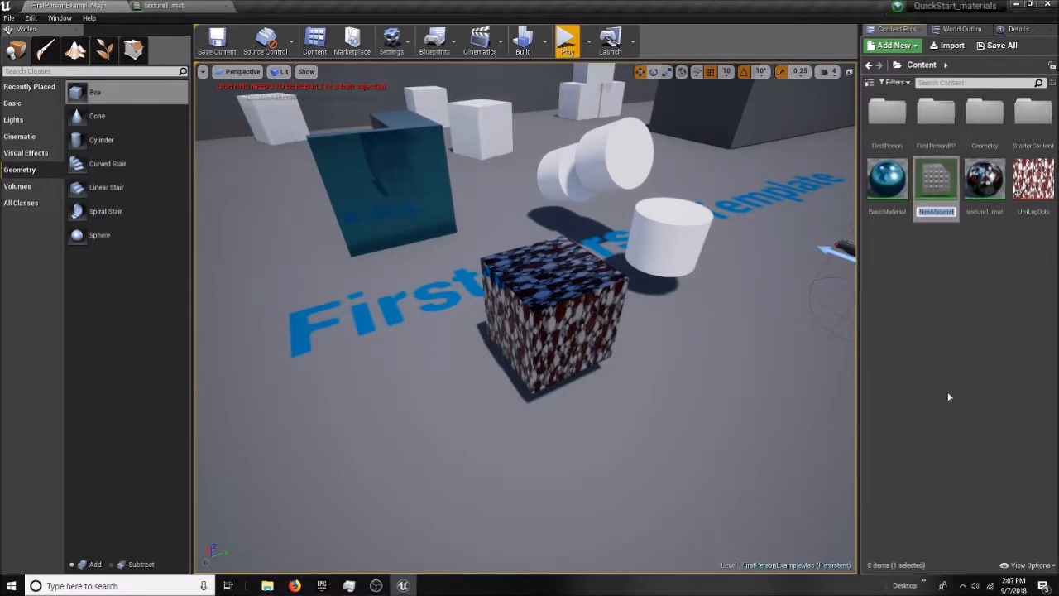
{"action": "type", "text": "texture"}
{"action": "type", "text": "Transpar"}
{"action": "type", "text": "ent"}
{"action": "type", "text": "_mat"}
{"action": "key", "text": "Return"}
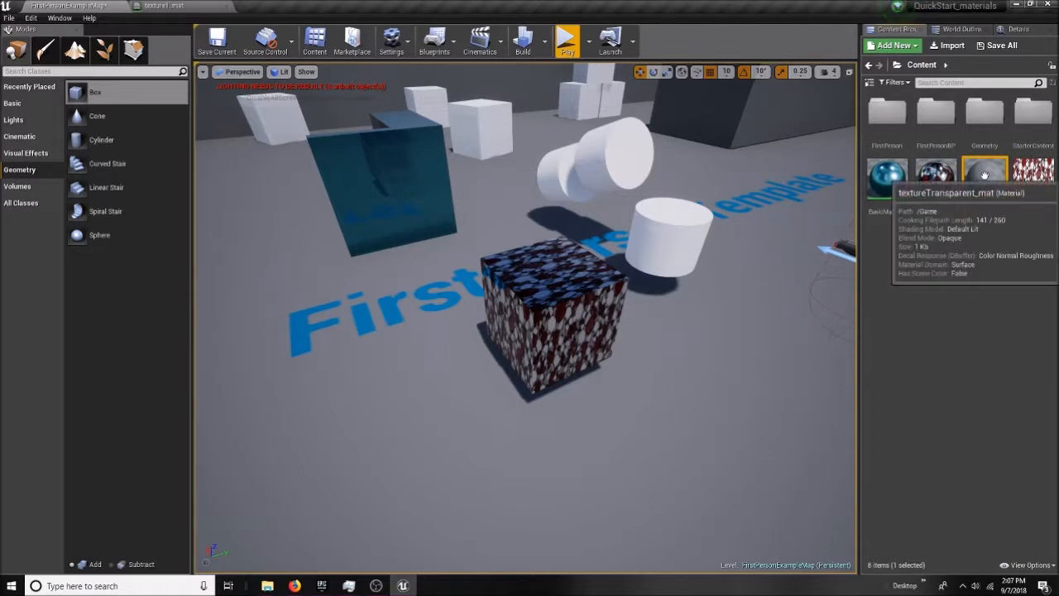
Open textureTransparent_mat for editing and add a Texture Sample node beside the main material node
{"action": "double_click", "coordinate": [936, 178]}
{"action": "left_click_drag", "start_coordinate": [587, 148], "coordinate": [649, 149]}
{"action": "right_click", "coordinate": [417, 216]}
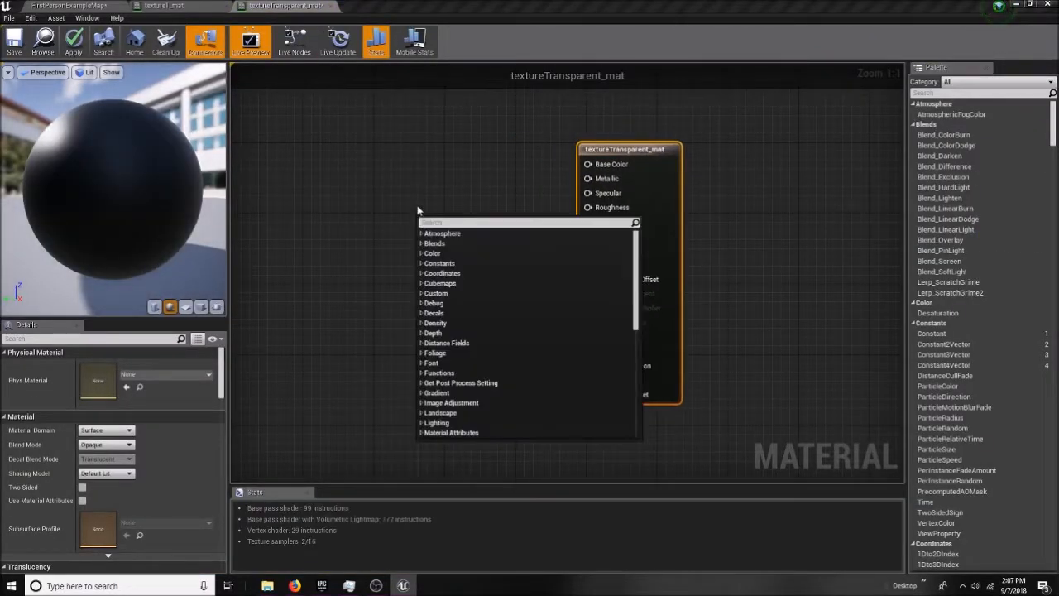
{"action": "type", "text": "texture"}
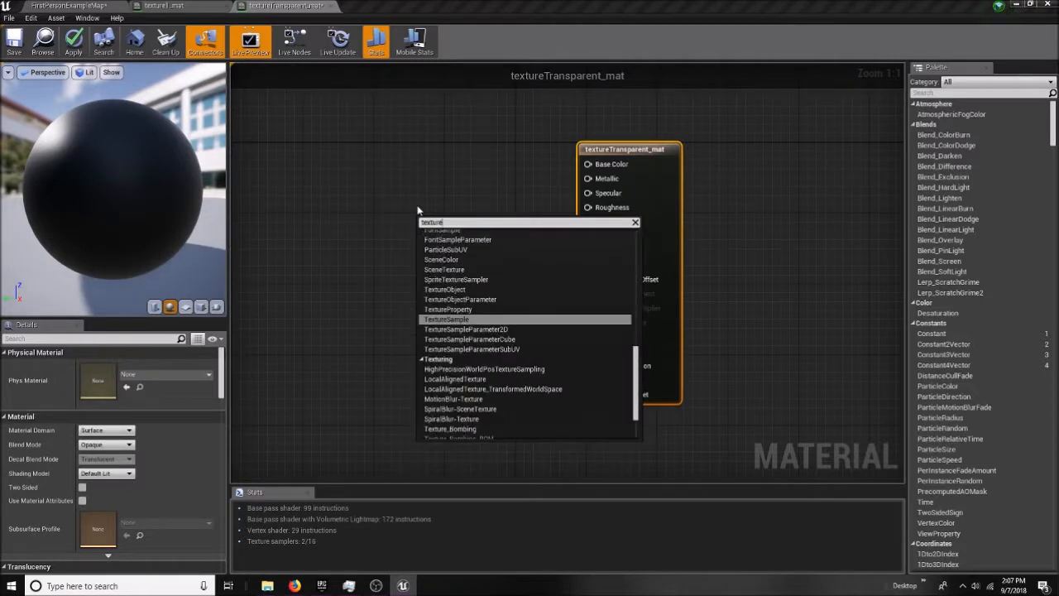
{"action": "left_click", "coordinate": [487, 320]}
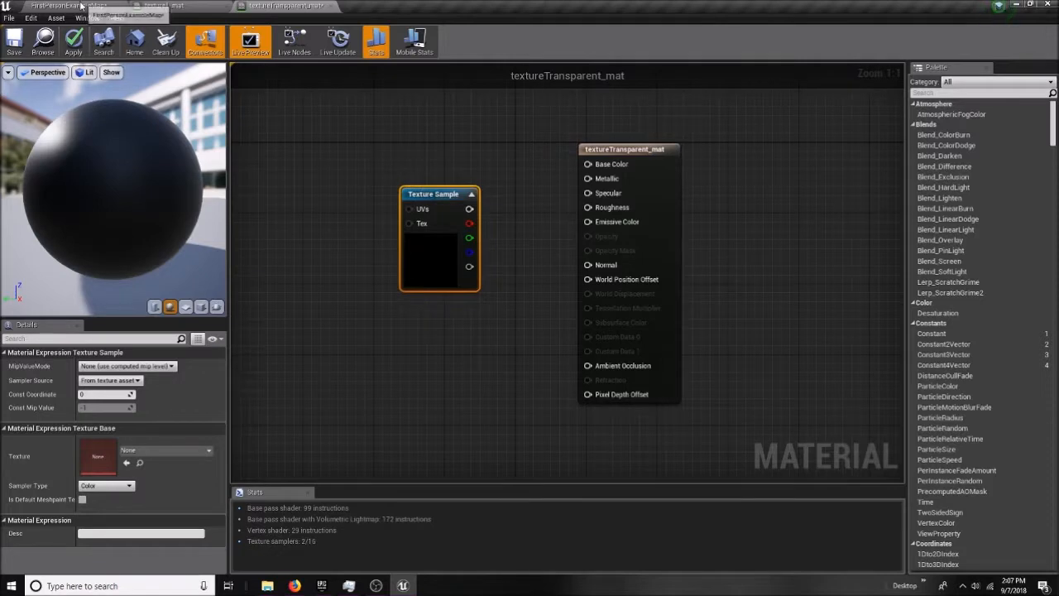
Import Flower3.png from the VR Textures folder on the hard drive into the FirstPersonExampleMap project's Content folder
{"action": "left_click", "coordinate": [78, 8]}
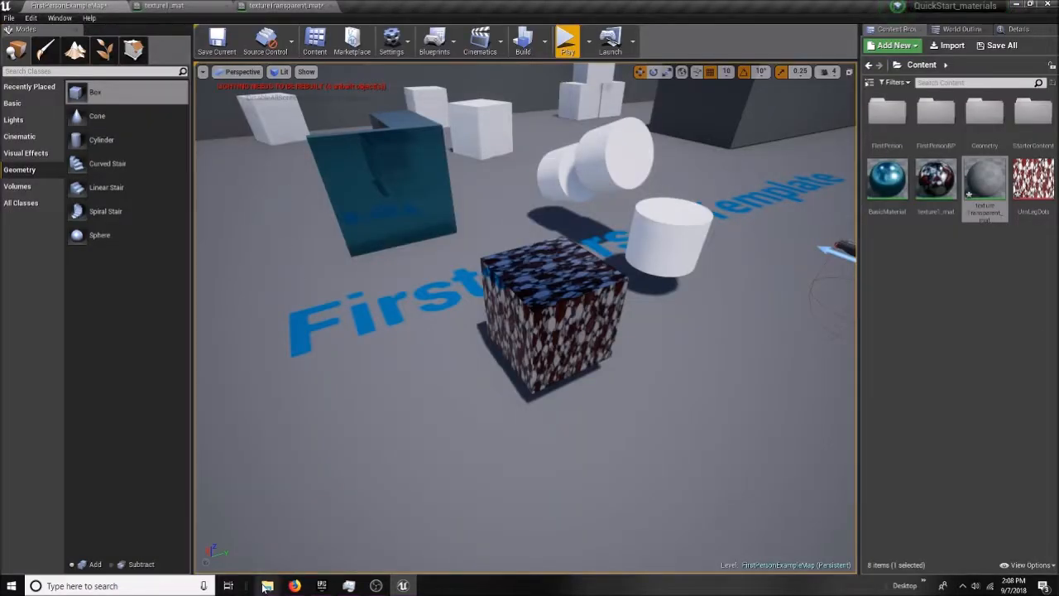
{"action": "mouse_move", "coordinate": [267, 586]}
{"action": "left_click", "coordinate": [247, 554]}
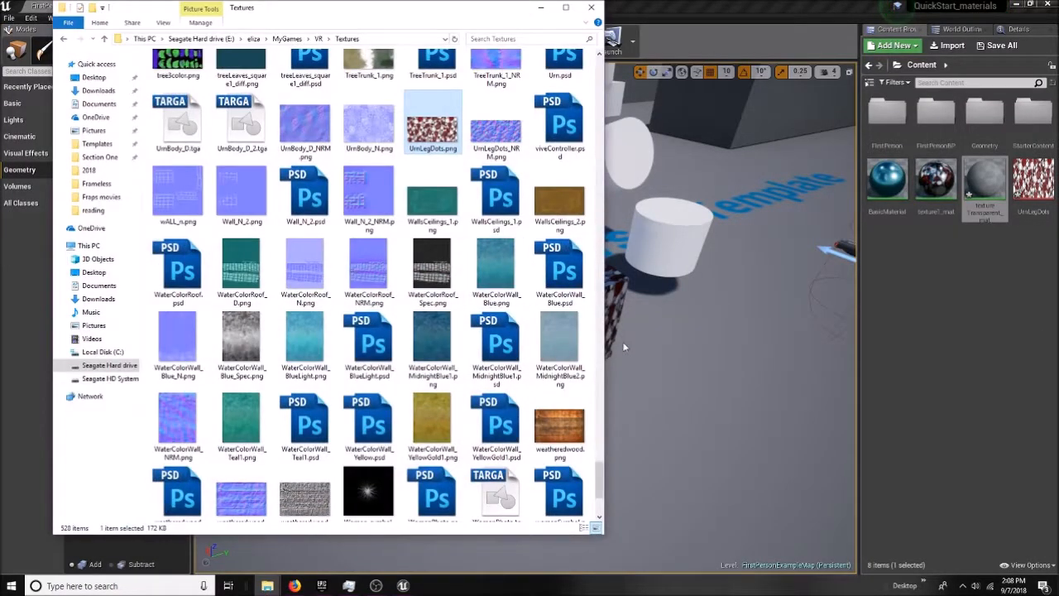
{"action": "left_click_drag", "start_coordinate": [599, 489], "coordinate": [569, 251]}
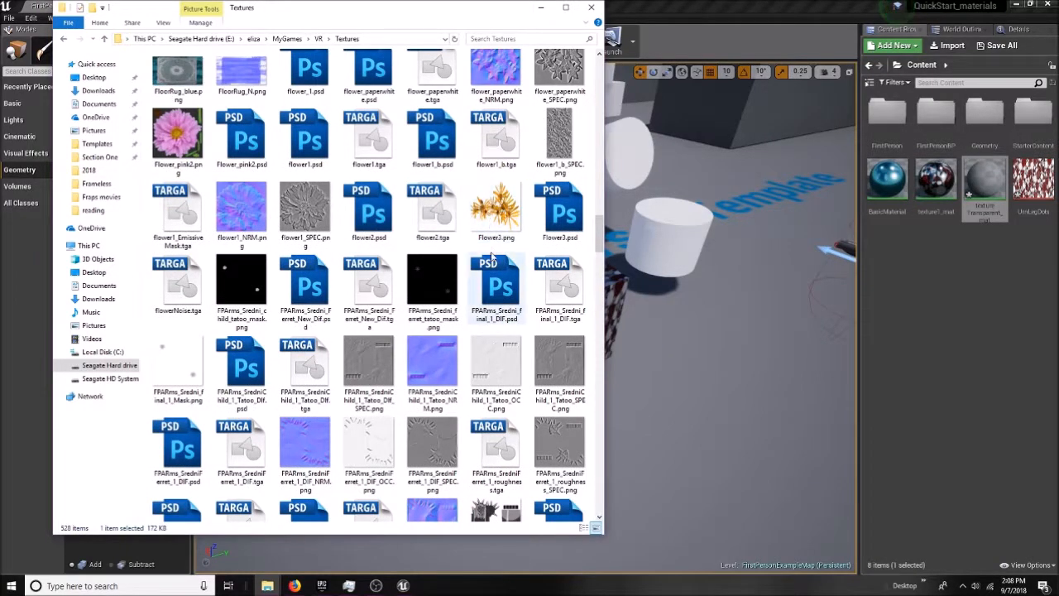
{"action": "left_click", "coordinate": [496, 214]}
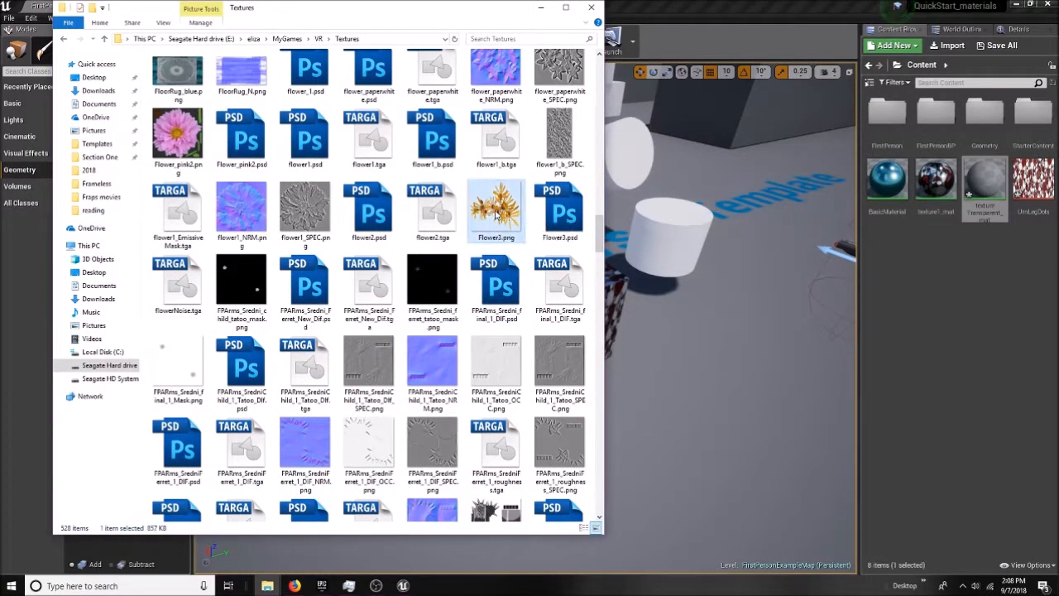
{"action": "left_click_drag", "start_coordinate": [954, 264], "coordinate": [947, 273]}
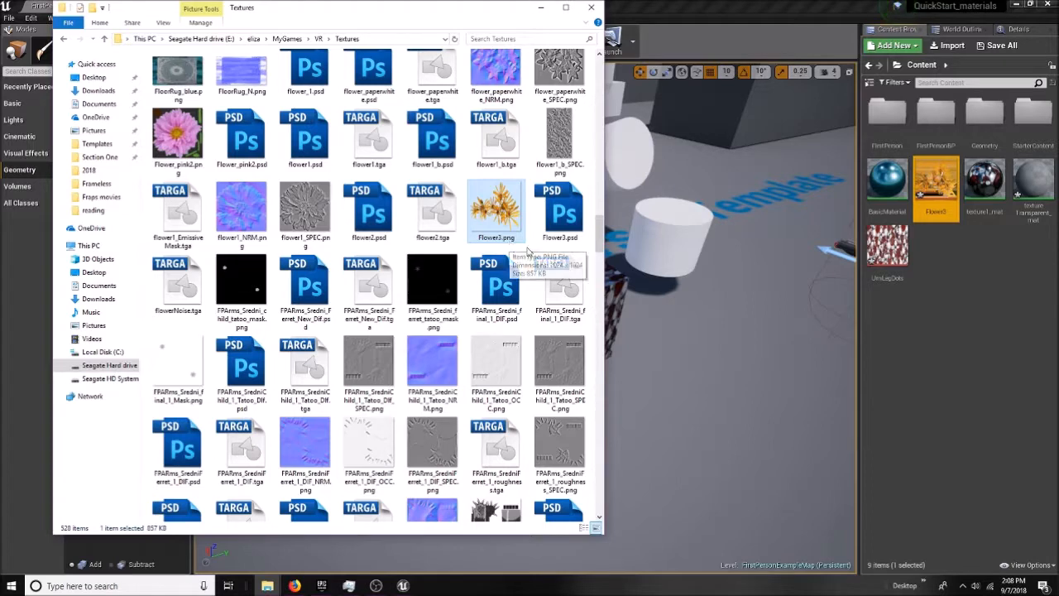
{"action": "left_click", "coordinate": [977, 237]}
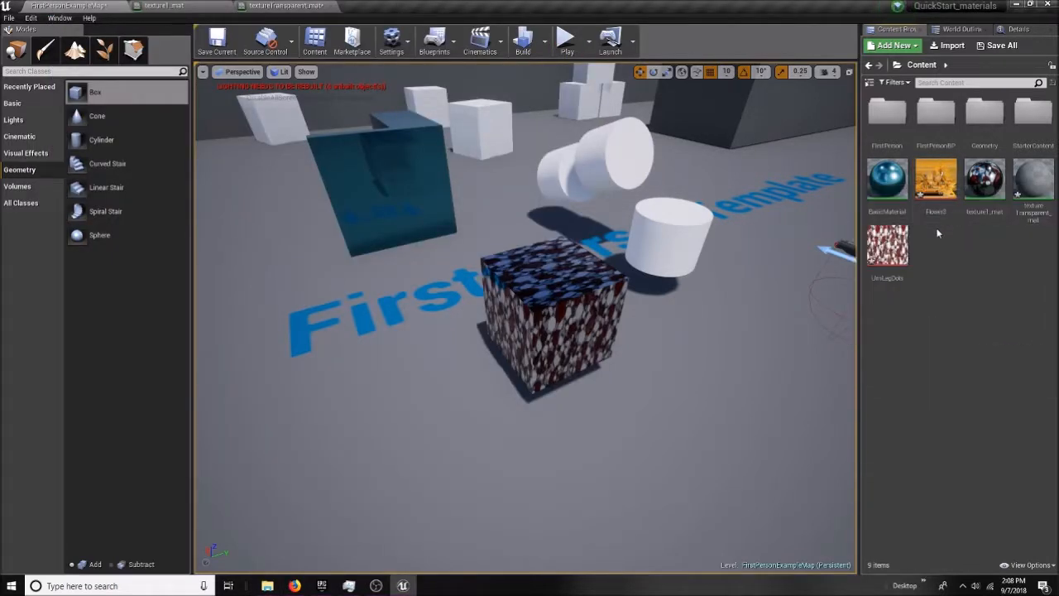
Open the Flower3 texture to examine its transparent background, and return to textureTransparent_mat
{"action": "mouse_move", "coordinate": [940, 188]}
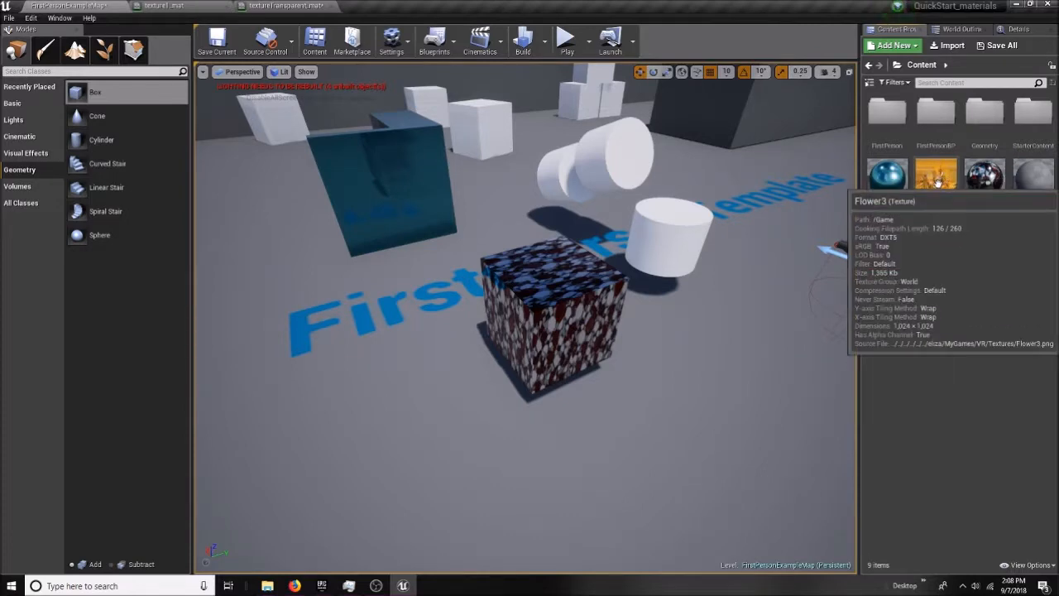
{"action": "double_click", "coordinate": [941, 189]}
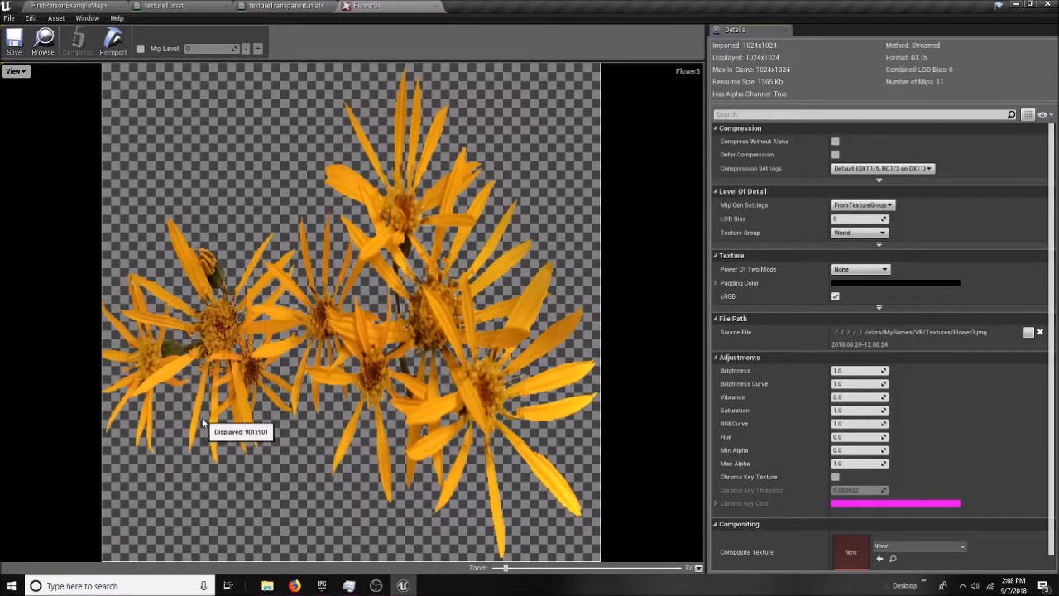
{"action": "scroll", "coordinate": [248, 427], "scroll_direction": "up", "scroll_amount": 2}
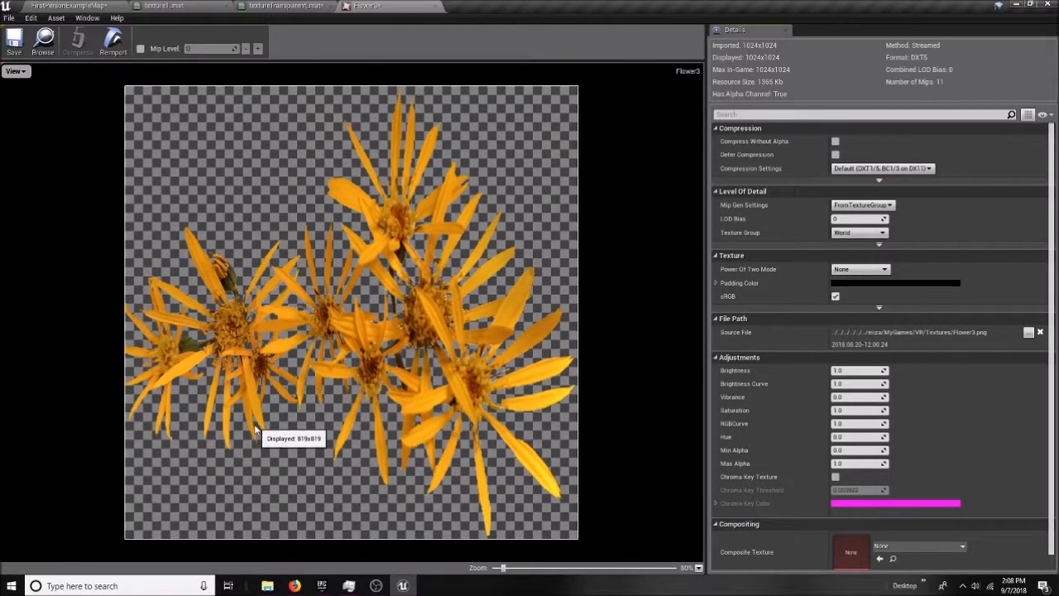
{"action": "scroll", "coordinate": [257, 430], "scroll_direction": "down", "scroll_amount": 1}
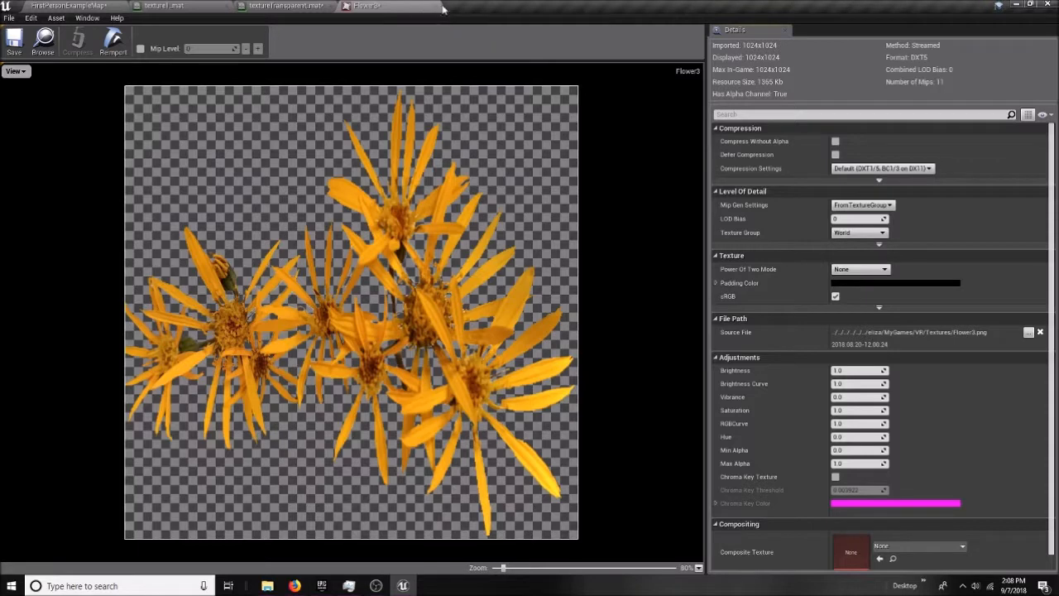
{"action": "left_click", "coordinate": [436, 8]}
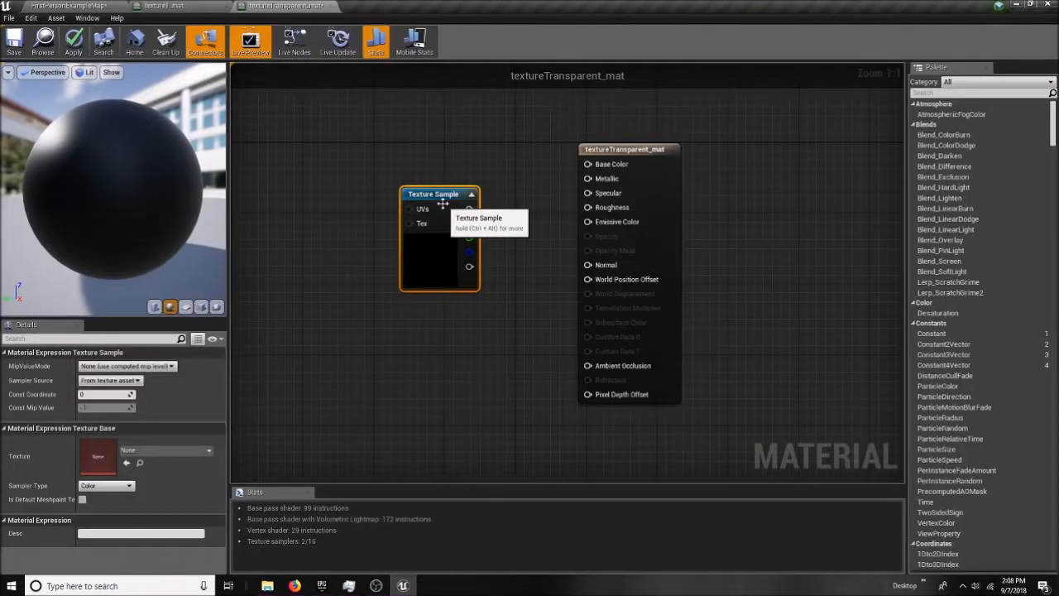
Move the Texture Sample node slightly higher in the graph and set the material's Blend Mode to Masked
{"action": "left_click_drag", "start_coordinate": [443, 205], "coordinate": [434, 179]}
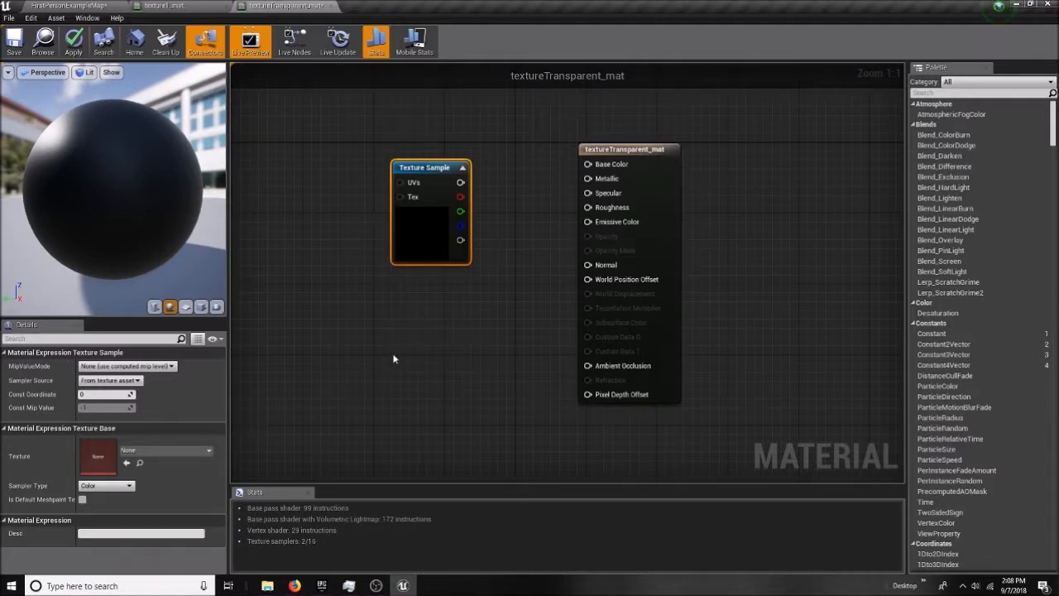
{"action": "left_click", "coordinate": [368, 366]}
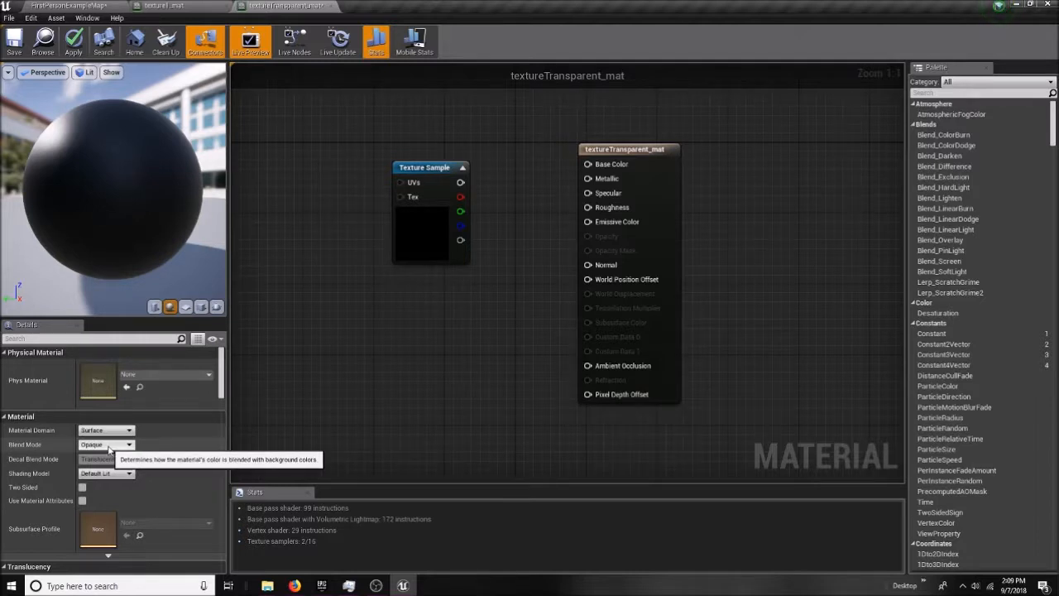
{"action": "left_click", "coordinate": [108, 448]}
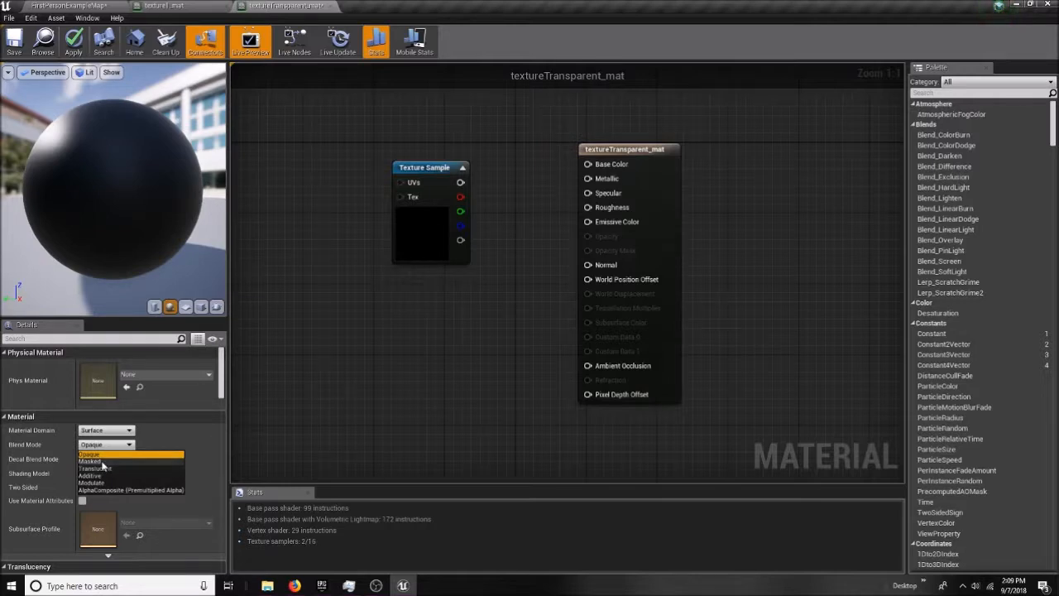
{"action": "left_click", "coordinate": [102, 462]}
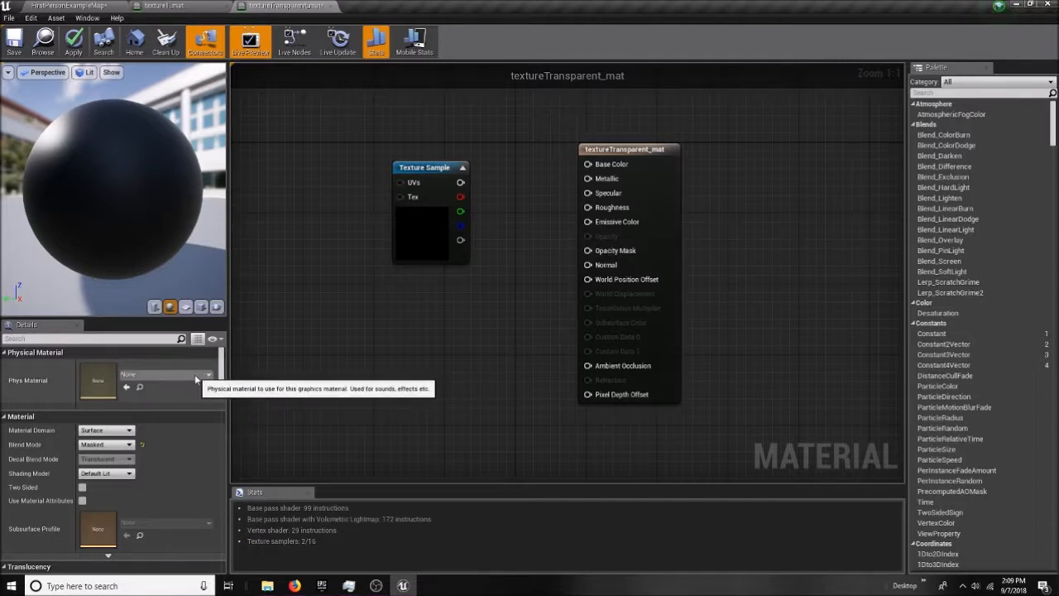
Assign the Flower3 texture to the Texture Sample node and connect its combined color output to Base Color
{"action": "left_click", "coordinate": [432, 169]}
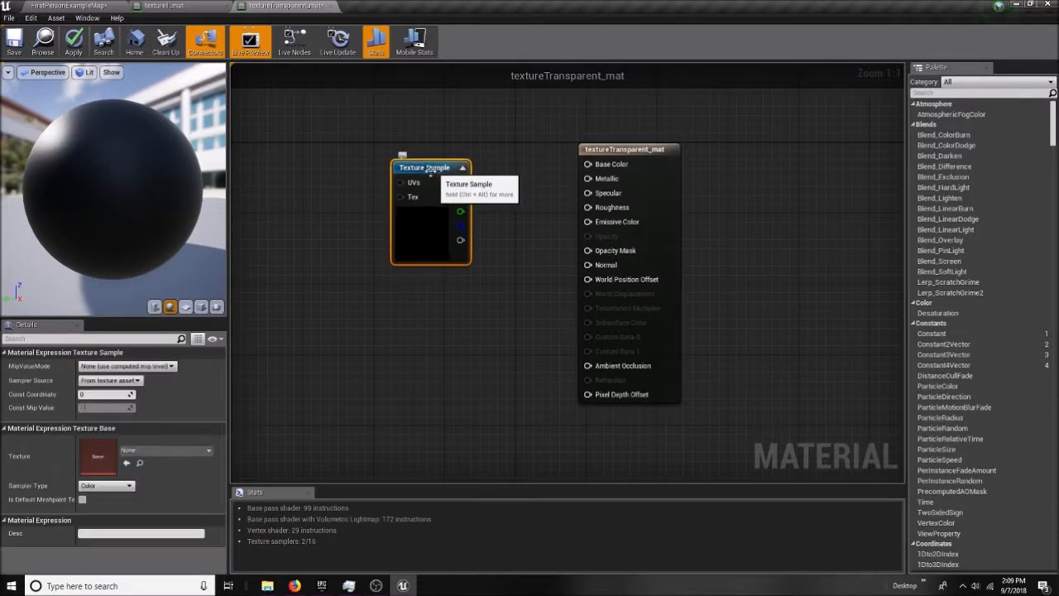
{"action": "left_click", "coordinate": [166, 451]}
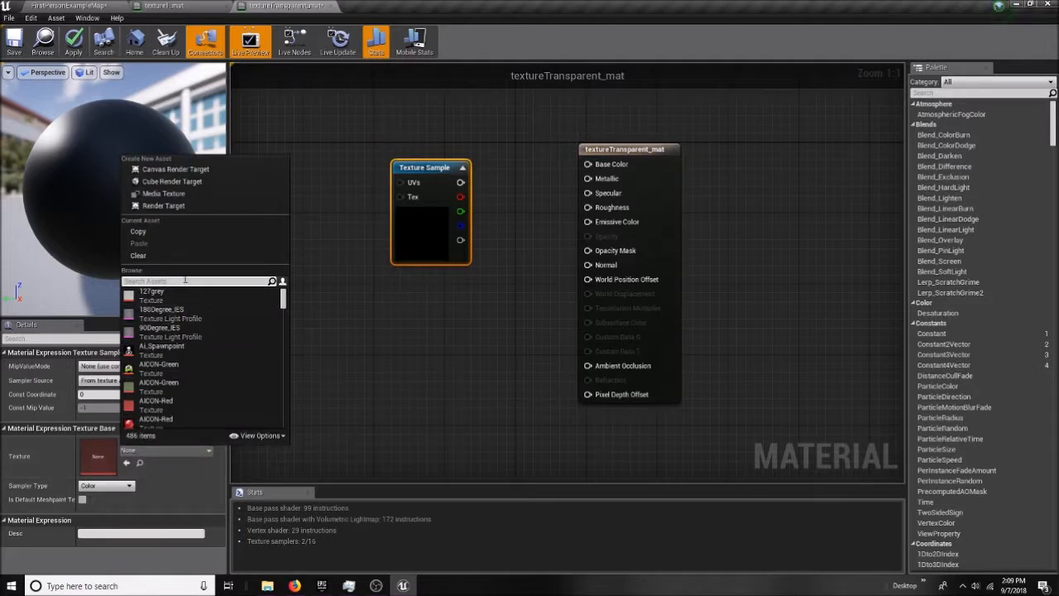
{"action": "type", "text": "flo"}
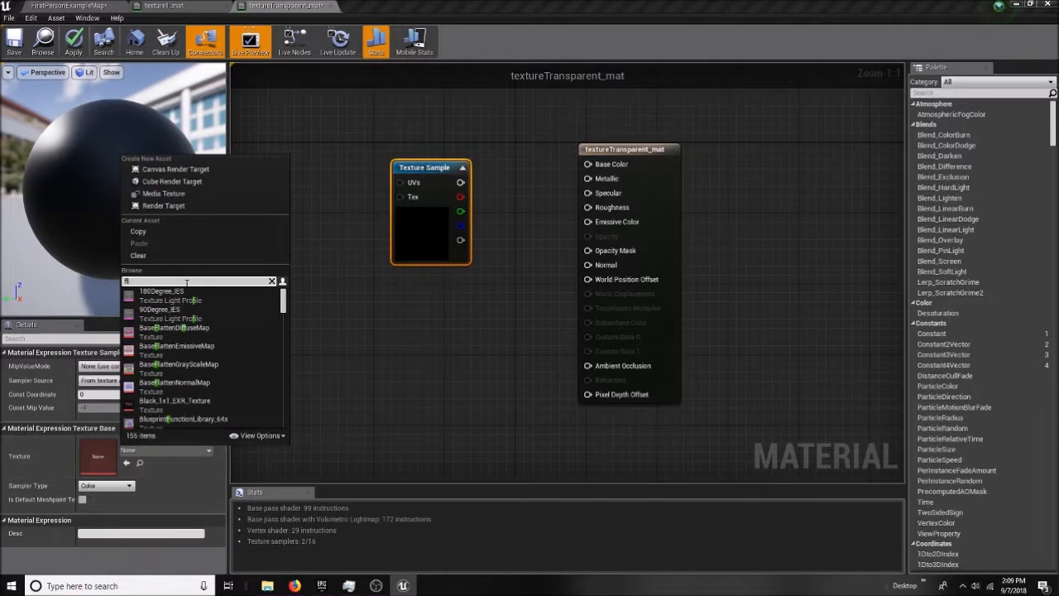
{"action": "type", "text": "wer"}
{"action": "left_click", "coordinate": [155, 295]}
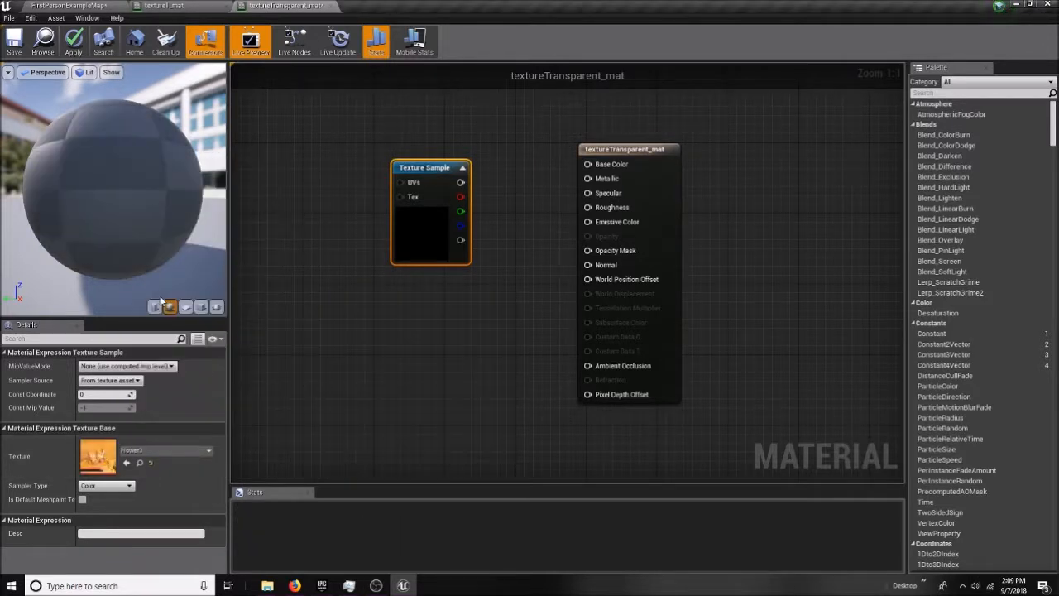
{"action": "left_click_drag", "start_coordinate": [422, 169], "coordinate": [588, 164]}
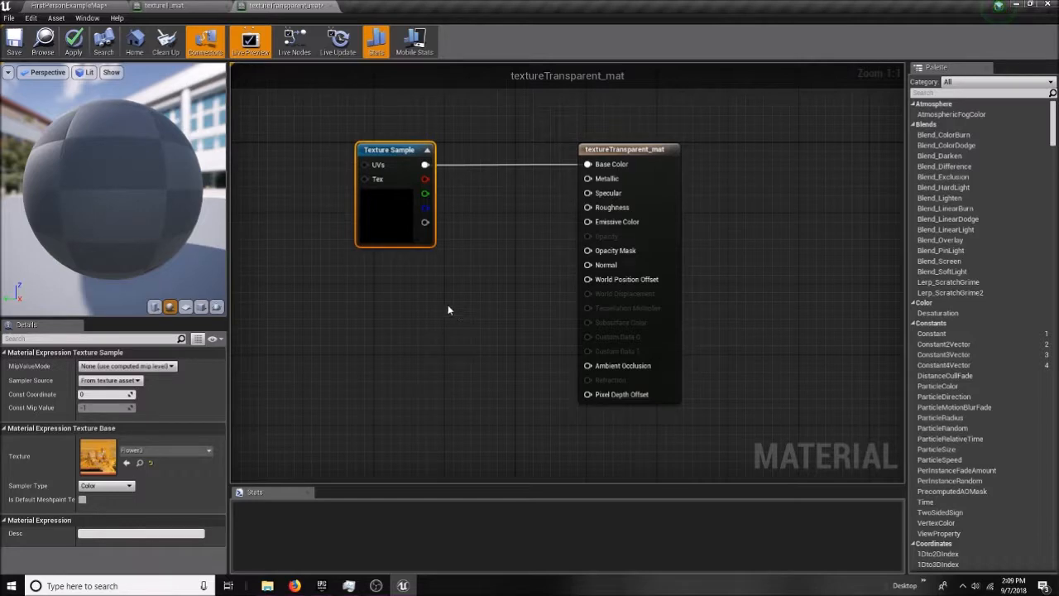
{"action": "left_click_drag", "start_coordinate": [96, 162], "coordinate": [159, 145]}
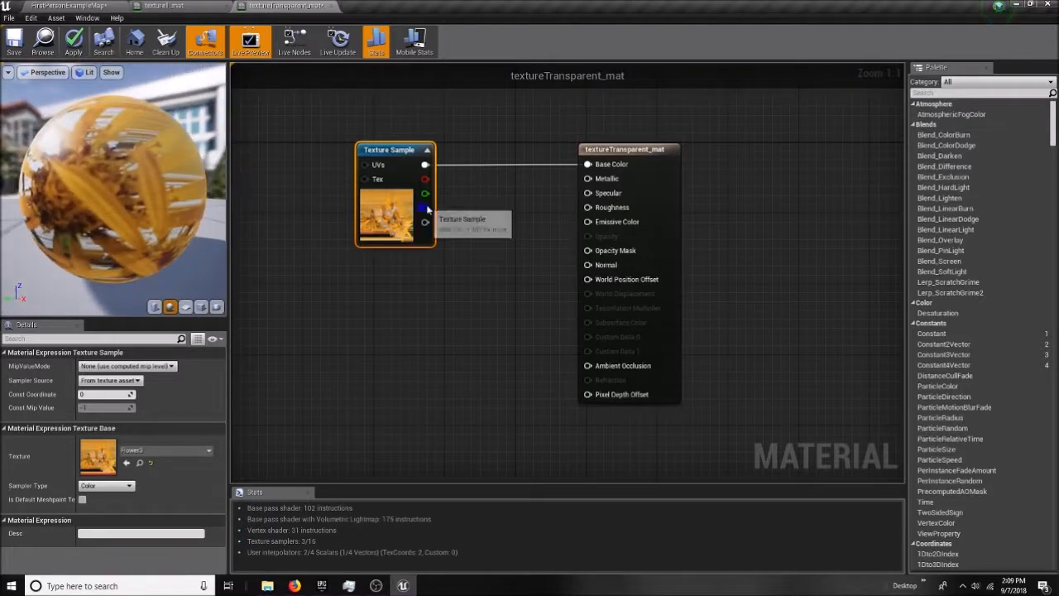
Try connecting the Texture Sample's combined color output to Opacity Mask and inspect the preview sphere
{"action": "left_click_drag", "start_coordinate": [423, 165], "coordinate": [587, 250]}
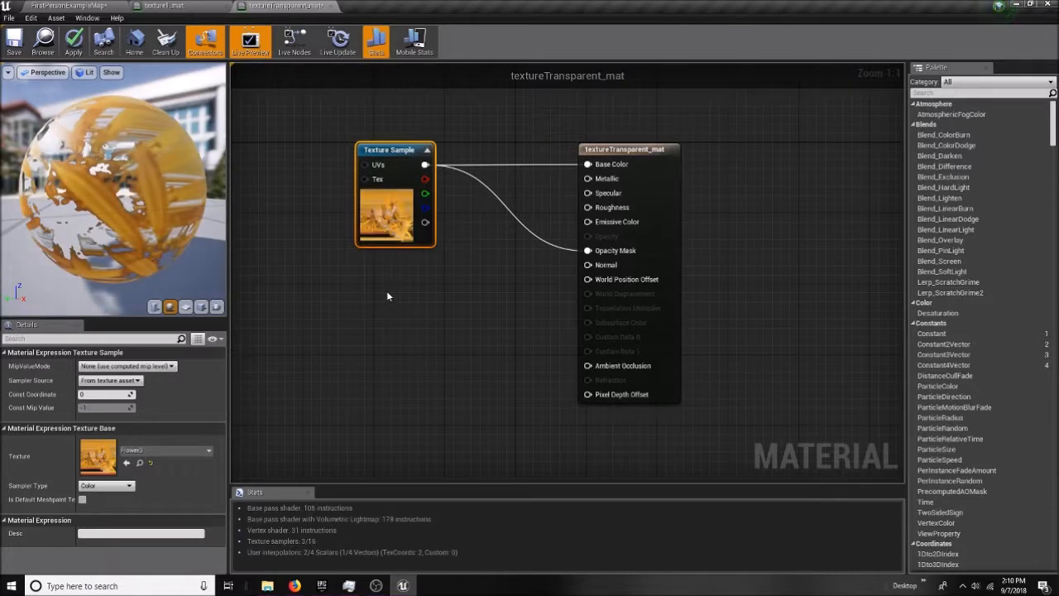
{"action": "right_click_drag", "start_coordinate": [152, 193], "coordinate": [151, 216]}
{"action": "left_click_drag", "start_coordinate": [163, 183], "coordinate": [29, 174]}
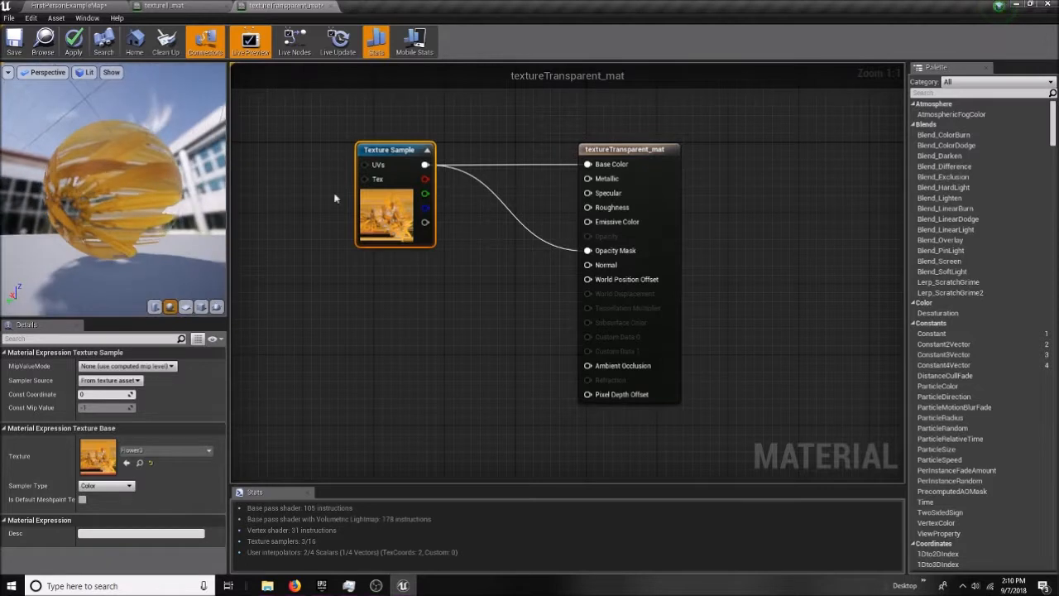
Connect the Texture Sample's alpha output to Opacity Mask and inspect the preview sphere from other angles
{"action": "left_click_drag", "start_coordinate": [424, 223], "coordinate": [588, 250]}
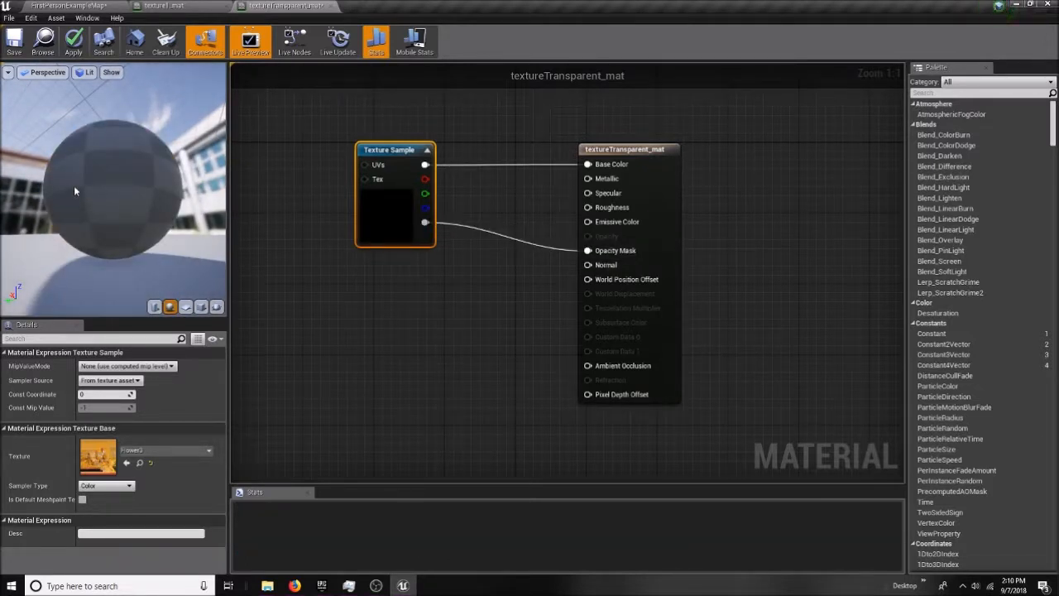
{"action": "mouse_move", "coordinate": [83, 202]}
{"action": "right_mouse_down"}
{"action": "mouse_move", "coordinate": [91, 166]}
{"action": "mouse_move", "coordinate": [83, 198]}
{"action": "right_mouse_up"}
{"action": "left_click_drag", "start_coordinate": [83, 207], "coordinate": [321, 220]}
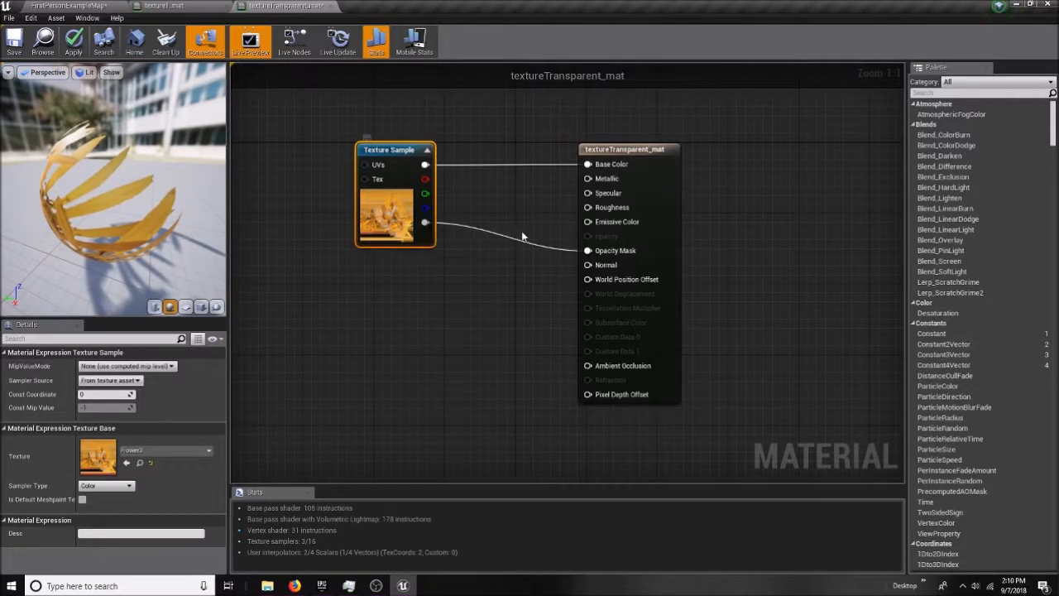